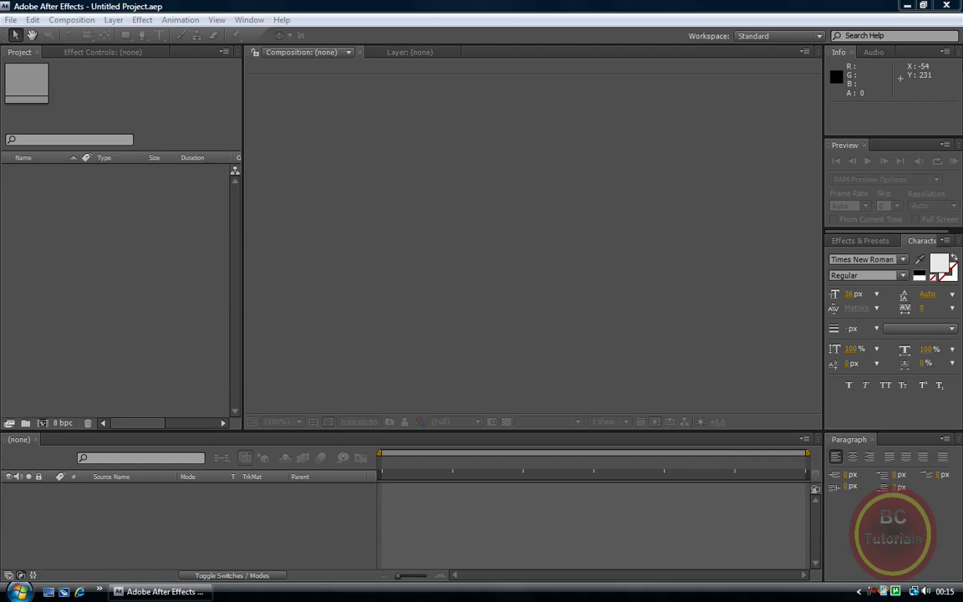
- Play the finished example video courtney-movie1 from the After Effects folder on the desktop and return to the empty project
{"action": "left_click", "coordinate": [907, 6]}
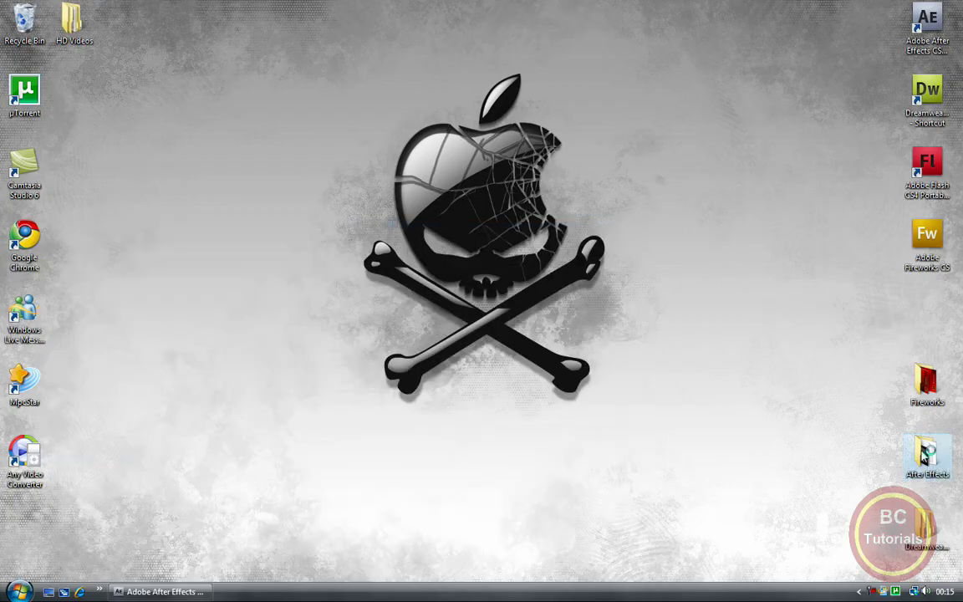
{"action": "double_click", "coordinate": [926, 454]}
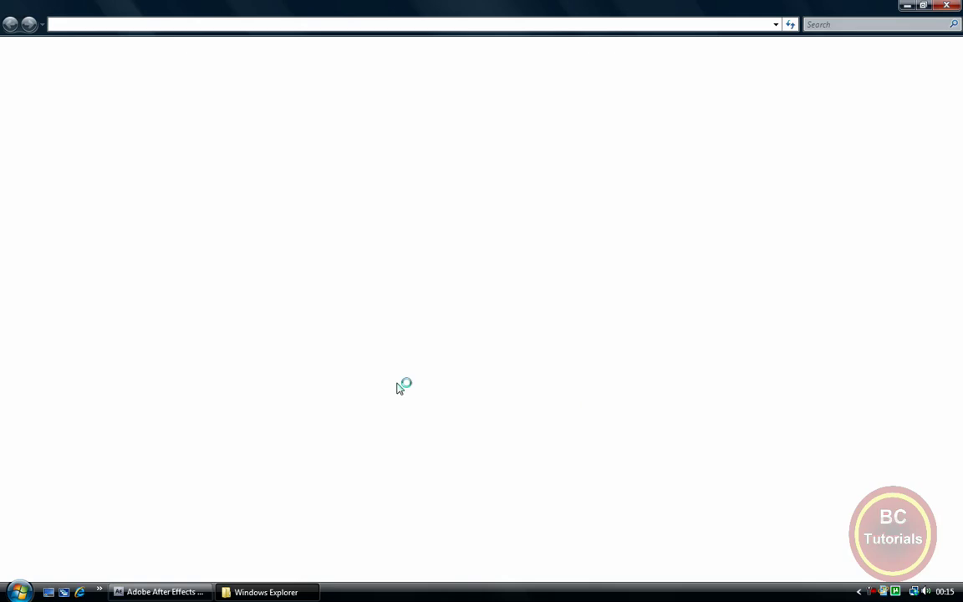
{"action": "left_click", "coordinate": [330, 99]}
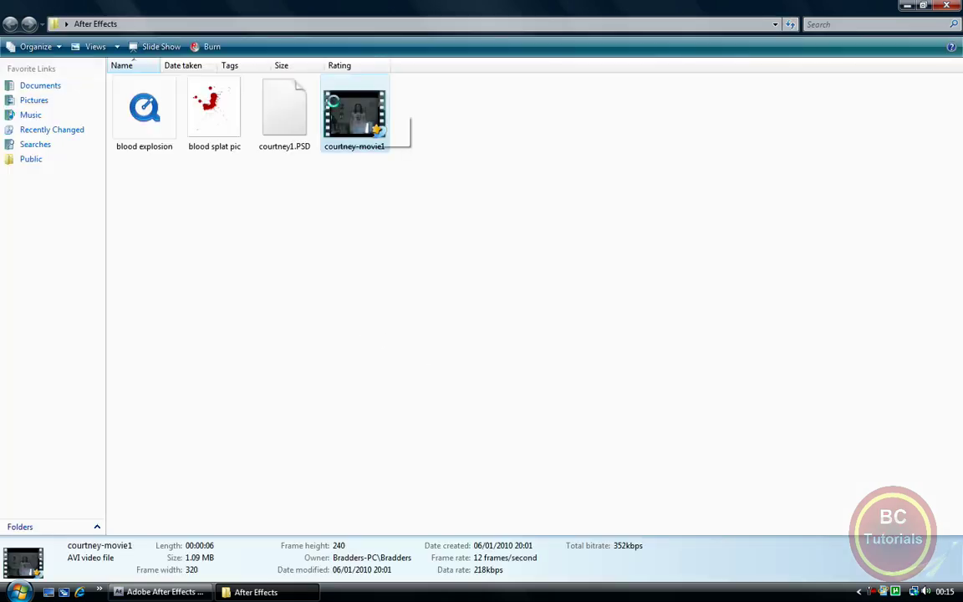
{"action": "double_click", "coordinate": [338, 104]}
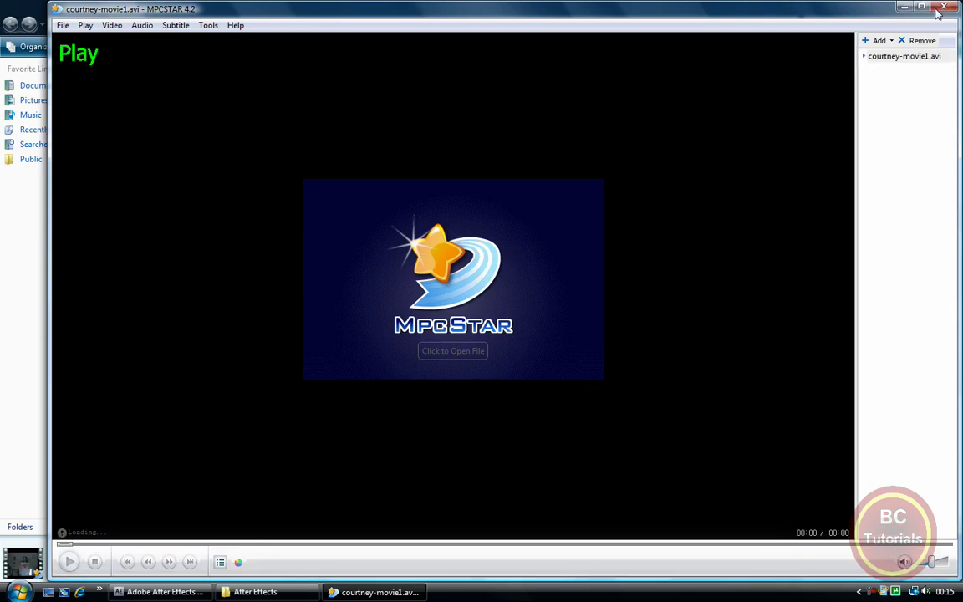
{"action": "double_click", "coordinate": [843, 11]}
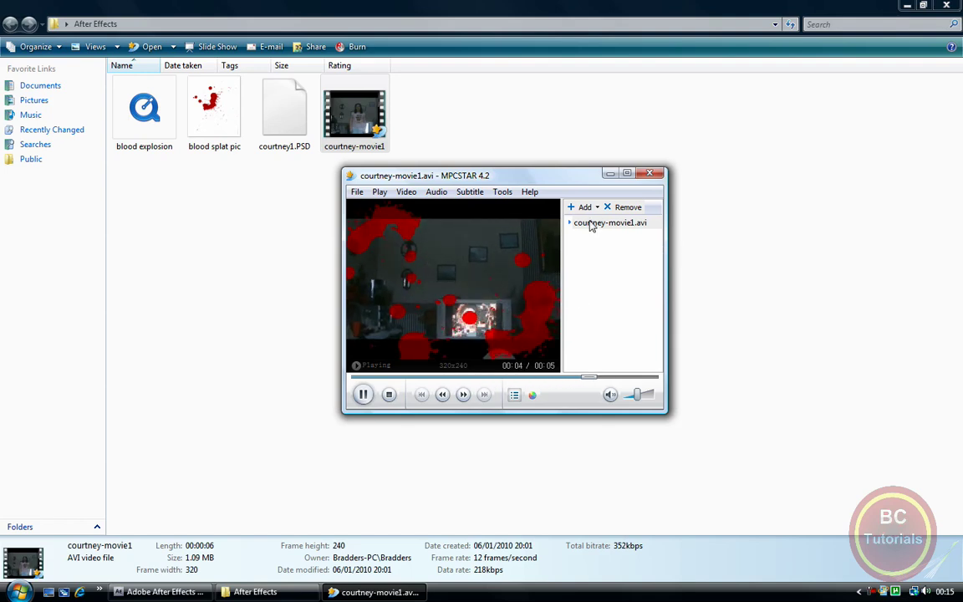
{"action": "double_click", "coordinate": [547, 330]}
{"action": "left_click", "coordinate": [16, 566]}
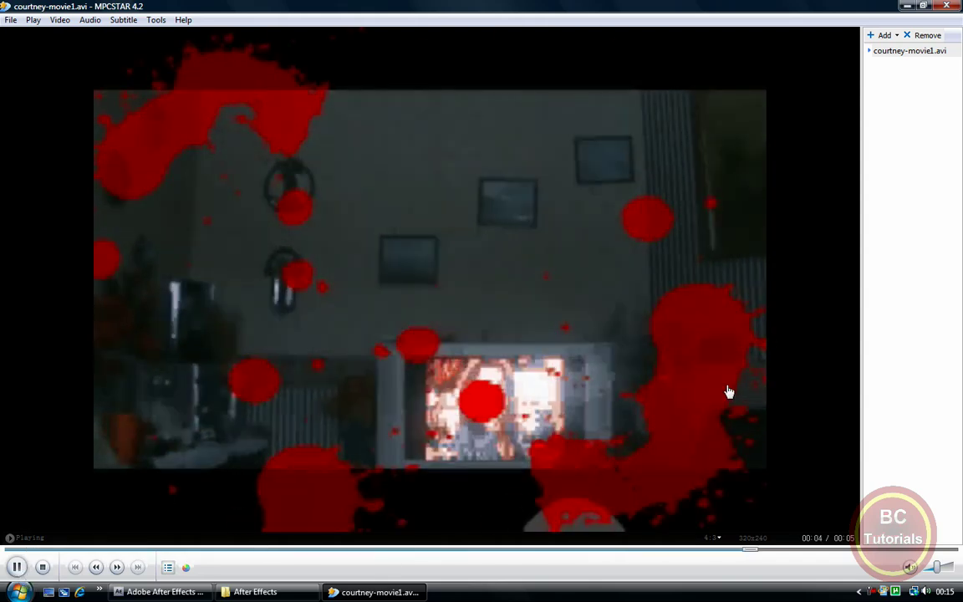
{"action": "key", "text": "alt+F4"}
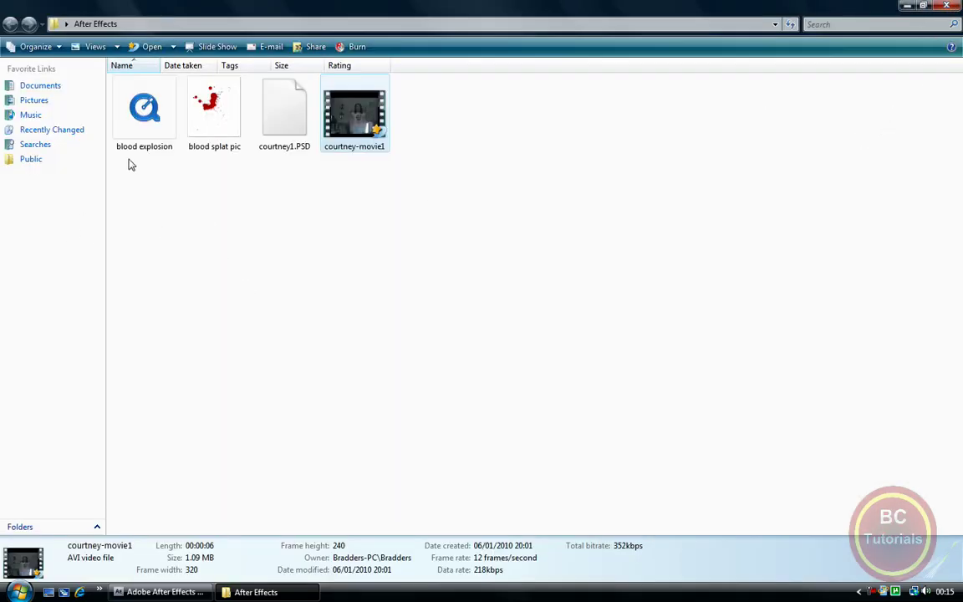
{"action": "left_click", "coordinate": [132, 96]}
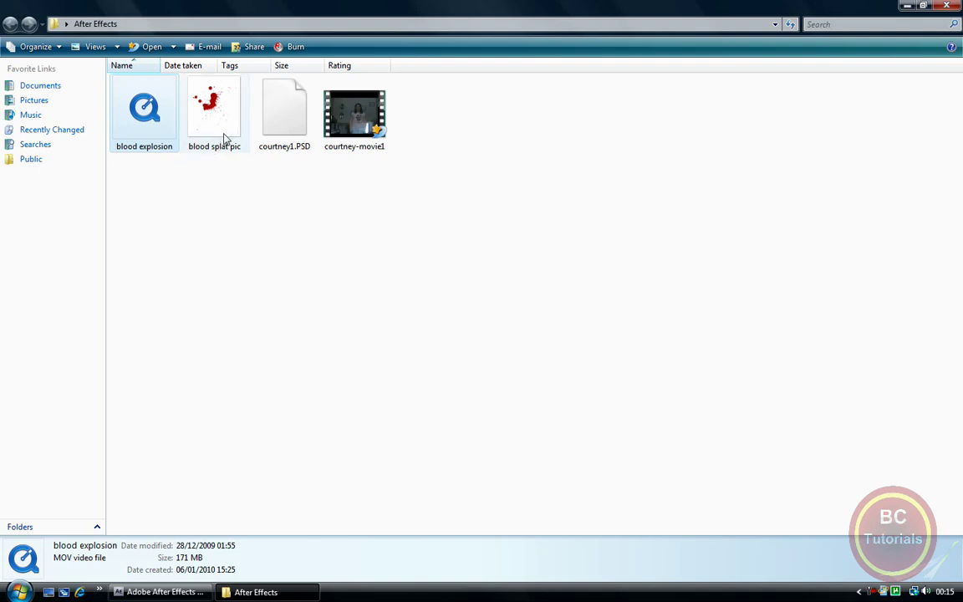
{"action": "left_click", "coordinate": [946, 5]}
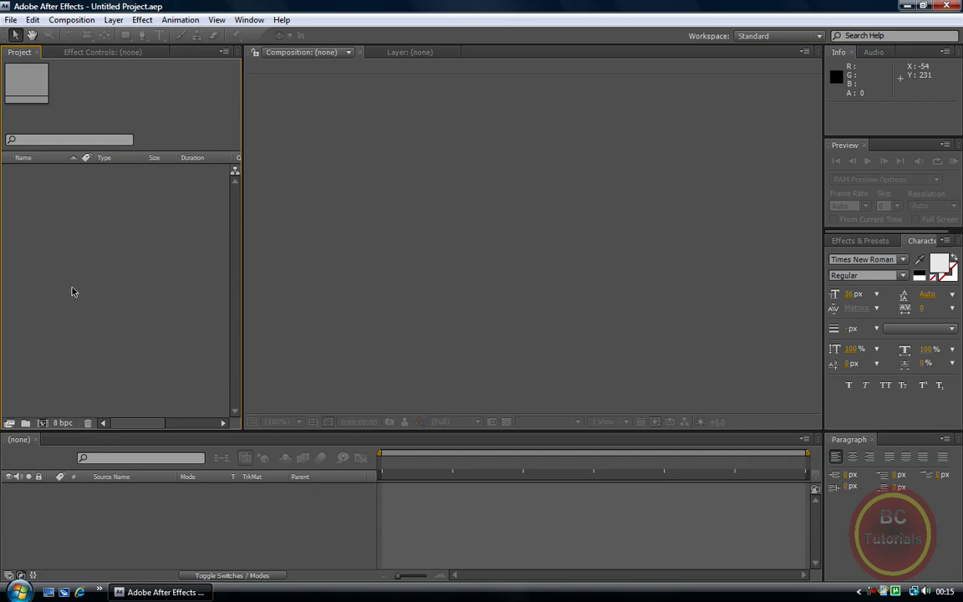
- Import blood explosion.mov as footage, interpreting its alpha channel as Straight - Unmatted
{"action": "left_click", "coordinate": [11, 19]}
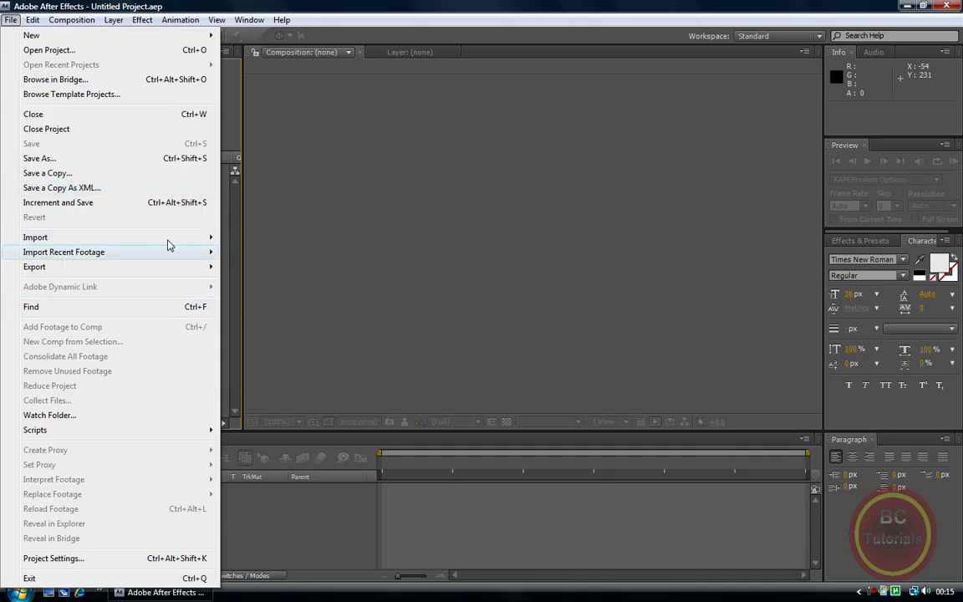
{"action": "left_click", "coordinate": [251, 239]}
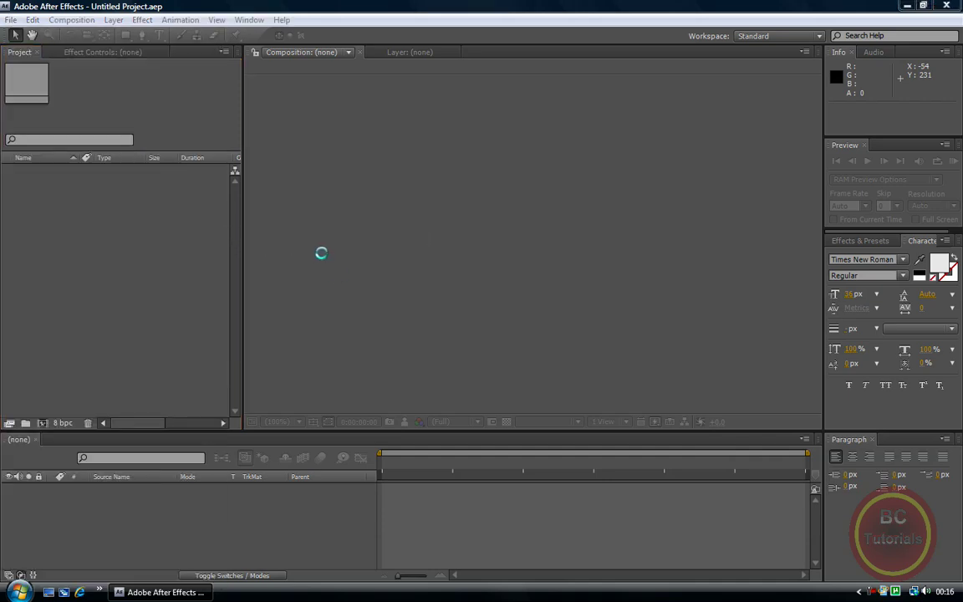
{"action": "double_click", "coordinate": [95, 98]}
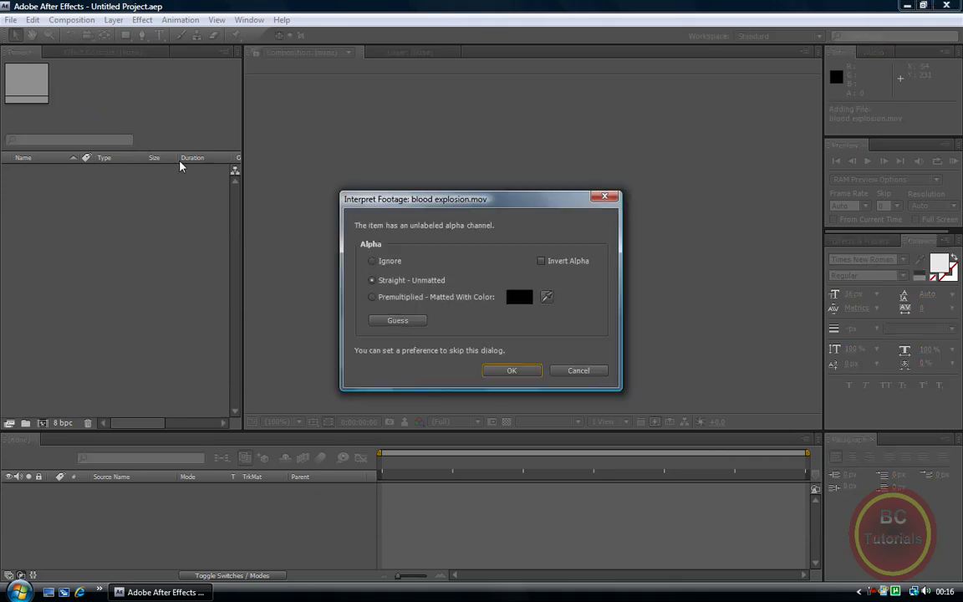
{"action": "left_click", "coordinate": [463, 339]}
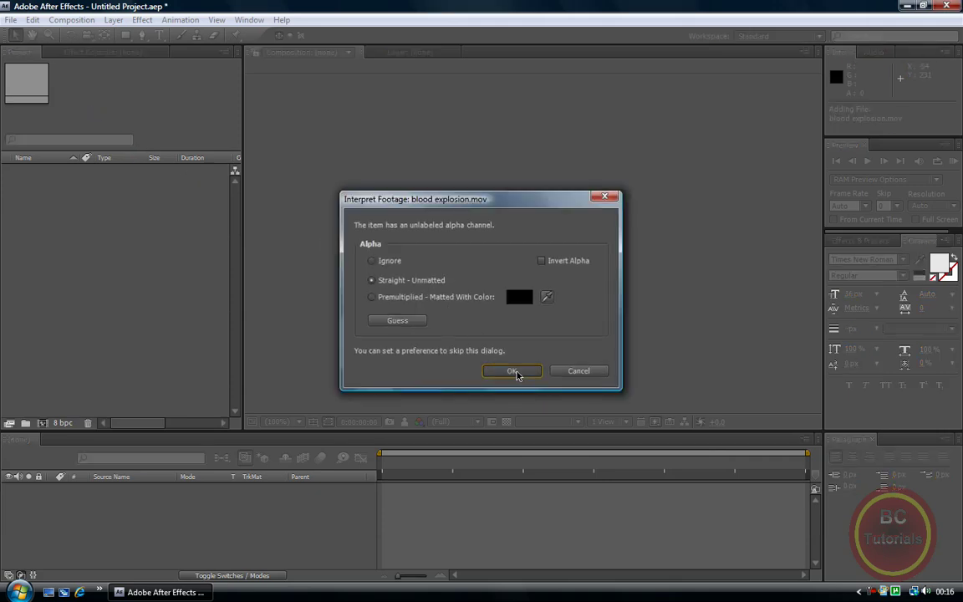
- Import blood splat pic.jpg from the After Effects folder with the multiple-file import
{"action": "left_click", "coordinate": [11, 19]}
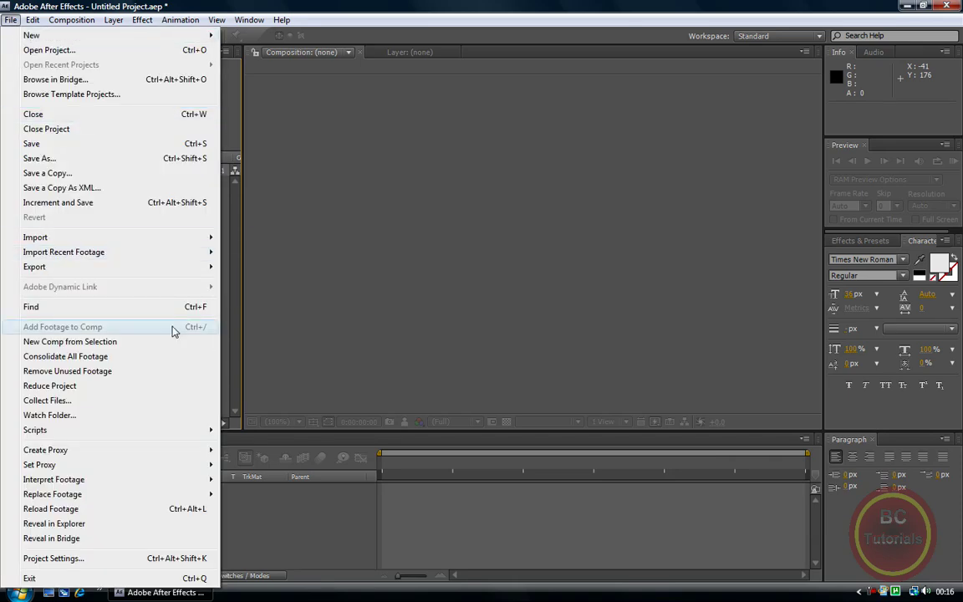
{"action": "mouse_move", "coordinate": [197, 239]}
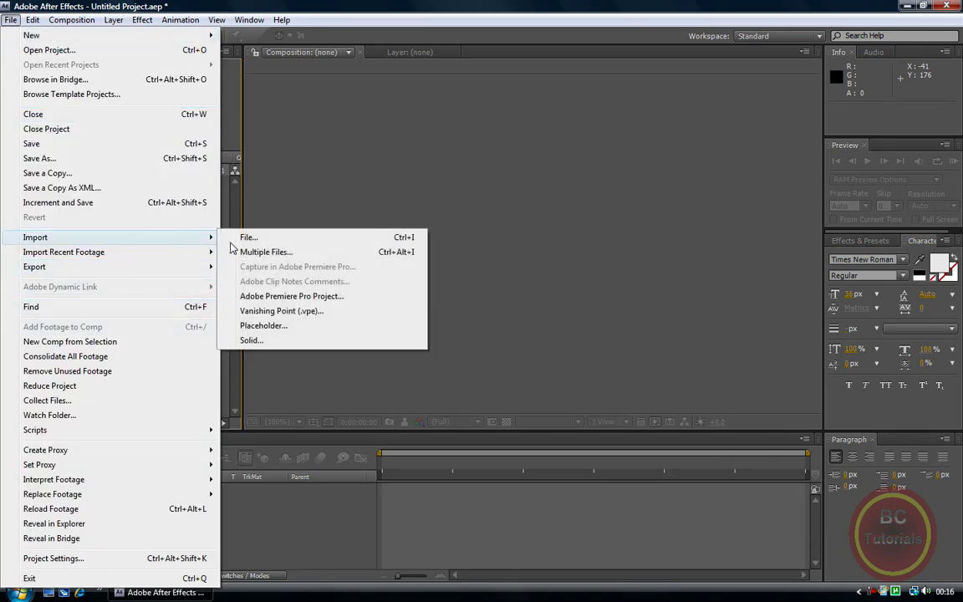
{"action": "left_click", "coordinate": [257, 252]}
{"action": "key", "text": "Escape"}
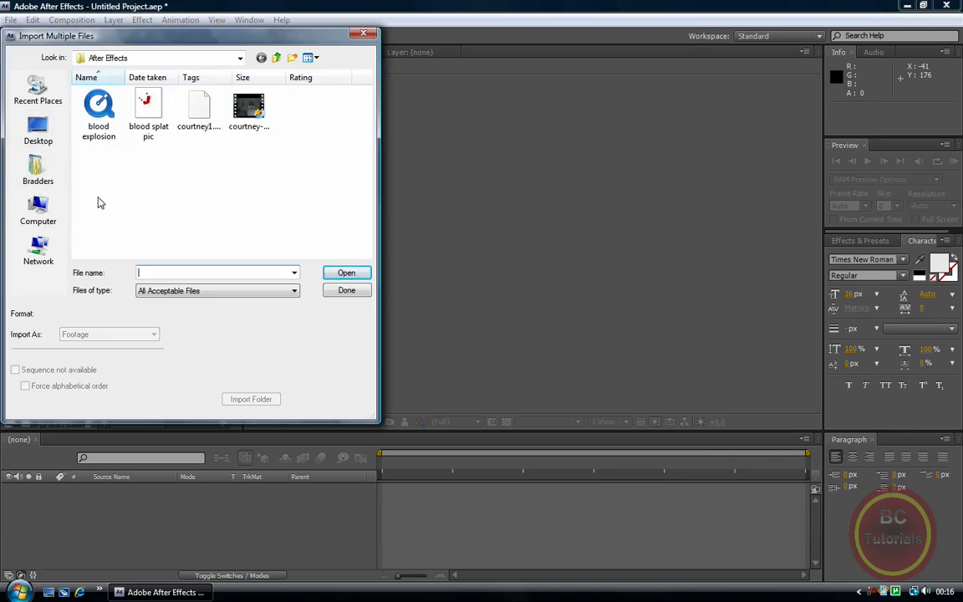
{"action": "left_click_drag", "start_coordinate": [101, 157], "coordinate": [140, 122]}
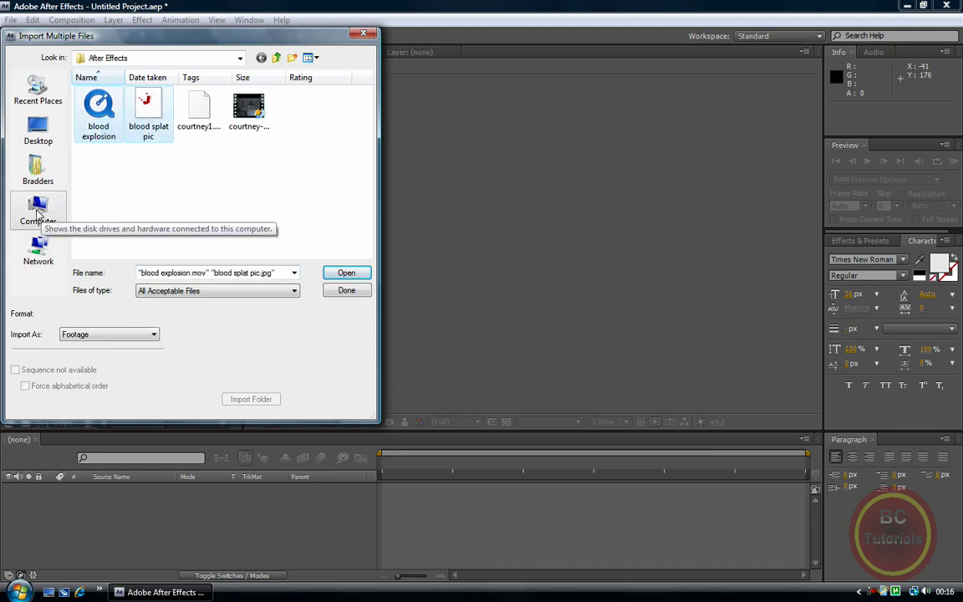
- Import the M2U00246_xvid video from the AVI folder under Documents and finish the multiple-file import
{"action": "left_click", "coordinate": [37, 172]}
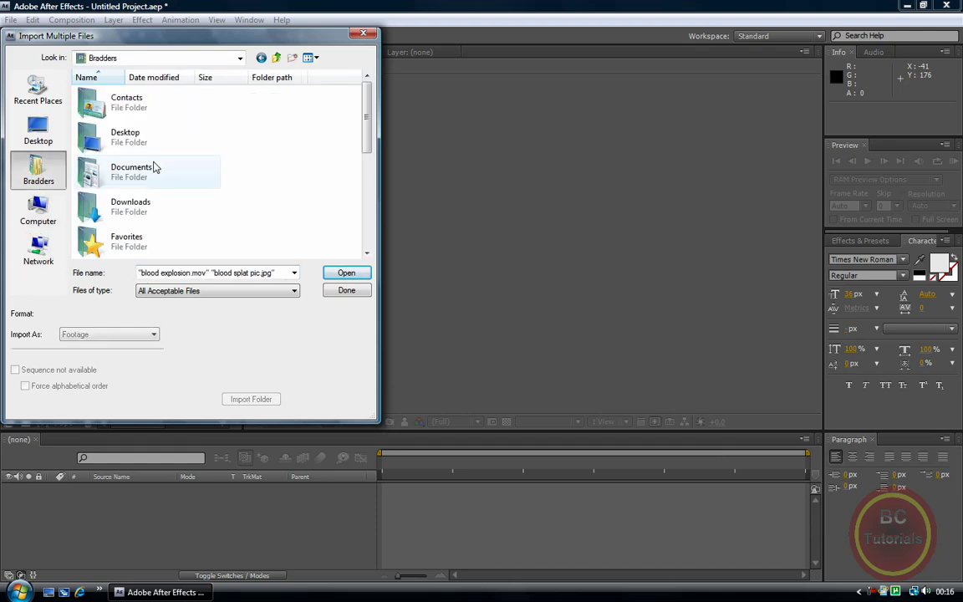
{"action": "double_click", "coordinate": [162, 173]}
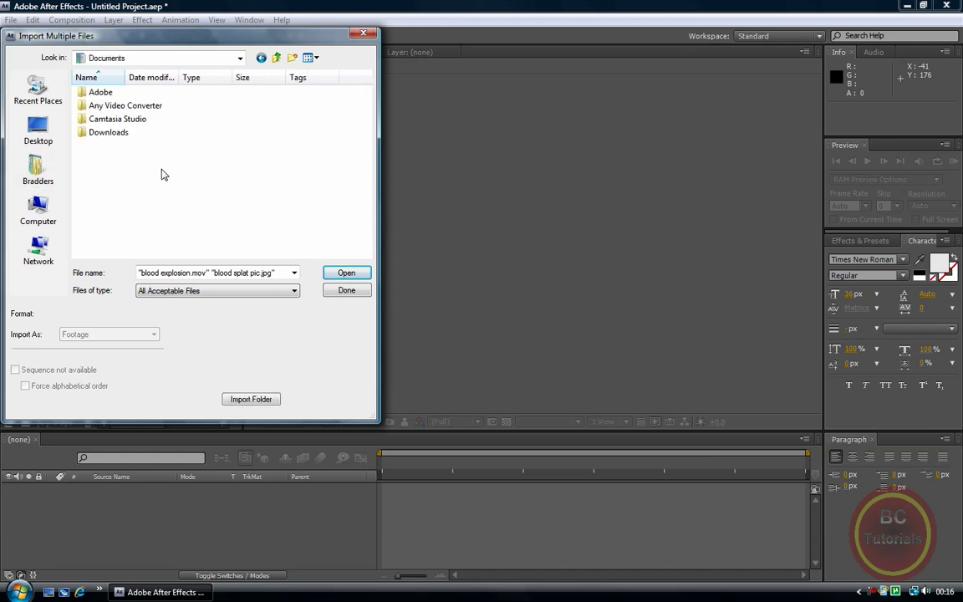
{"action": "left_click", "coordinate": [168, 107]}
{"action": "double_click", "coordinate": [99, 95]}
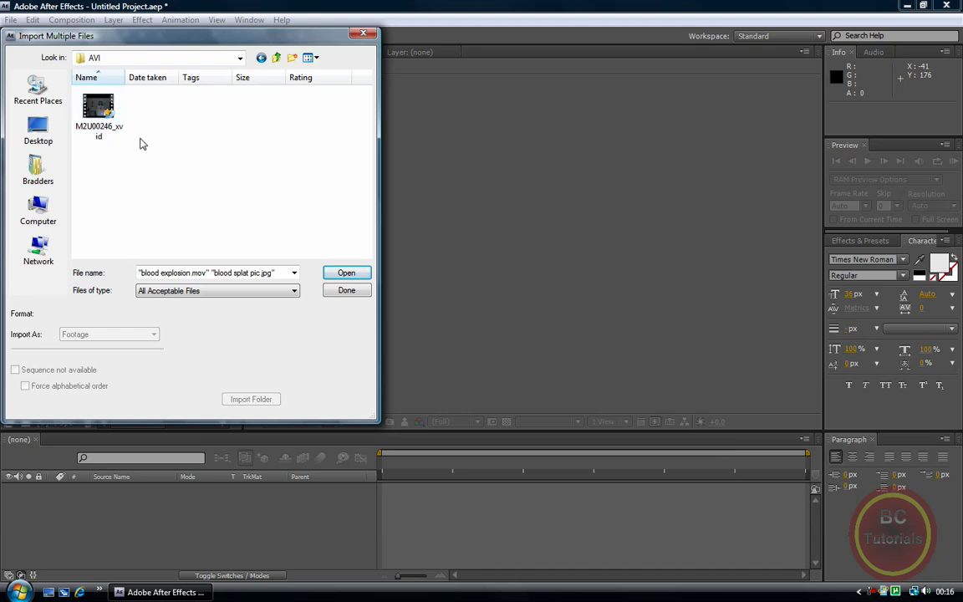
{"action": "double_click", "coordinate": [92, 111]}
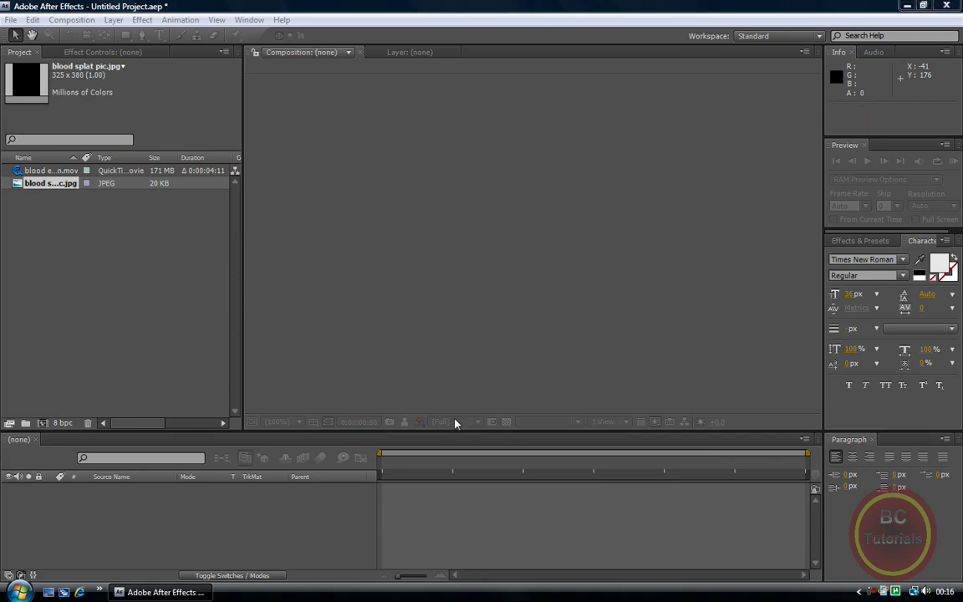
{"action": "left_click", "coordinate": [346, 290]}
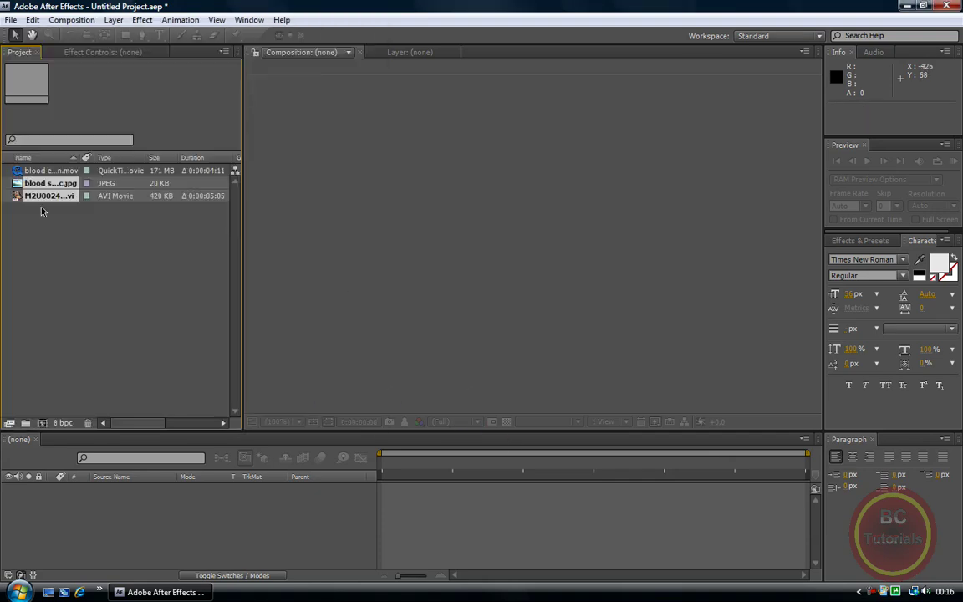
- Create a new composition from the imported M2U00246_xvid AVI clip
{"action": "left_click_drag", "start_coordinate": [36, 198], "coordinate": [544, 192]}
{"action": "left_click_drag", "start_coordinate": [506, 238], "coordinate": [507, 238]}
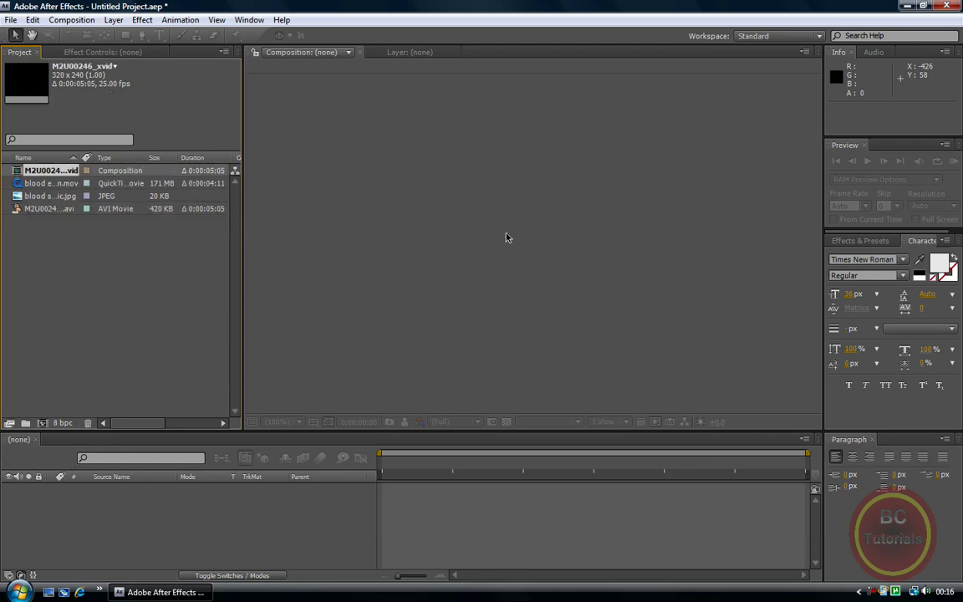
{"action": "left_click", "coordinate": [187, 526]}
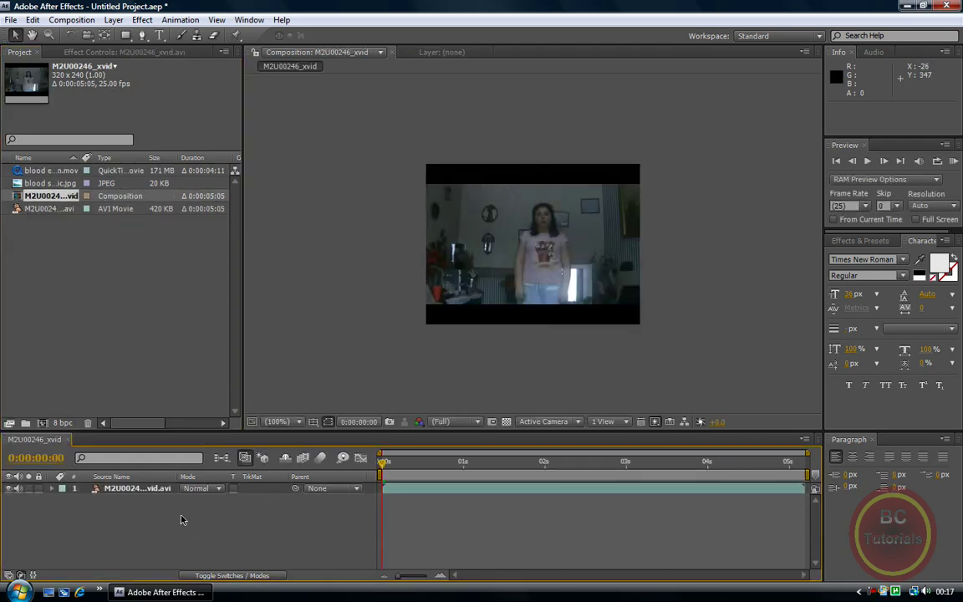
- Play the composition up to the empty-room frame at 0:00:05:04
{"action": "left_click", "coordinate": [138, 488]}
{"action": "left_click", "coordinate": [259, 267]}
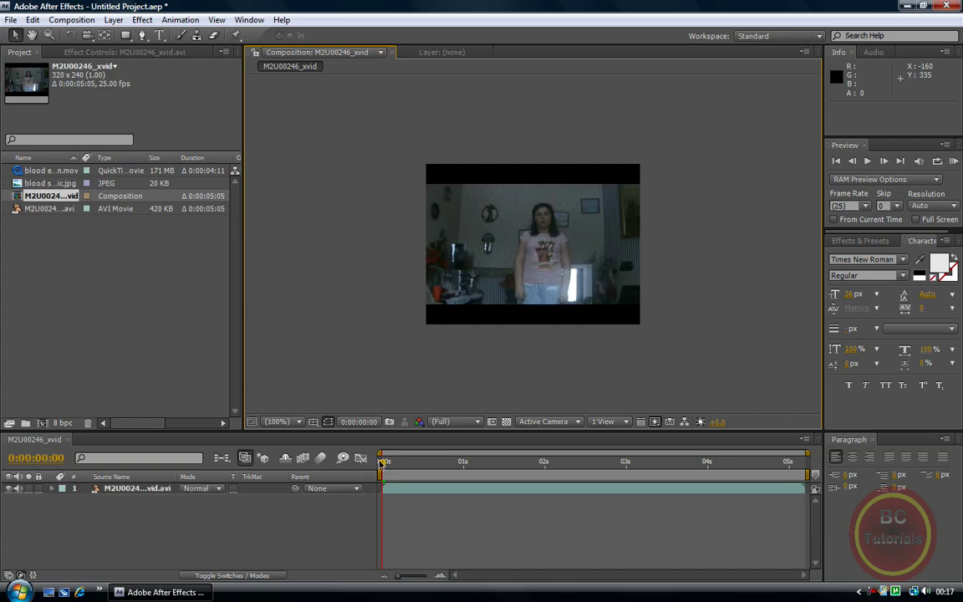
{"action": "key", "text": "space"}
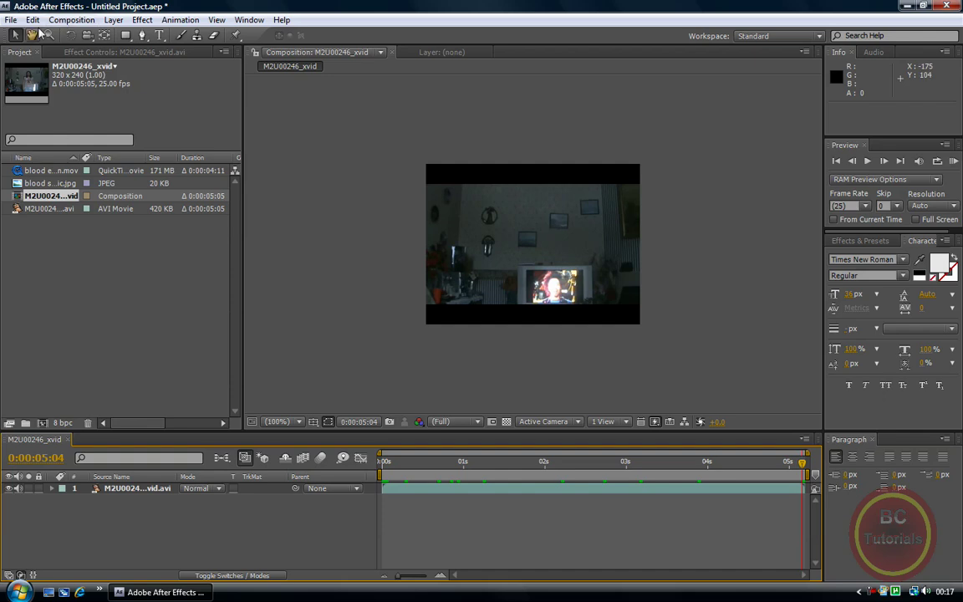
- Save the current frame as Photoshop layers over the existing courtney1.PSD in the desktop's After Effects folder
{"action": "left_click", "coordinate": [63, 23]}
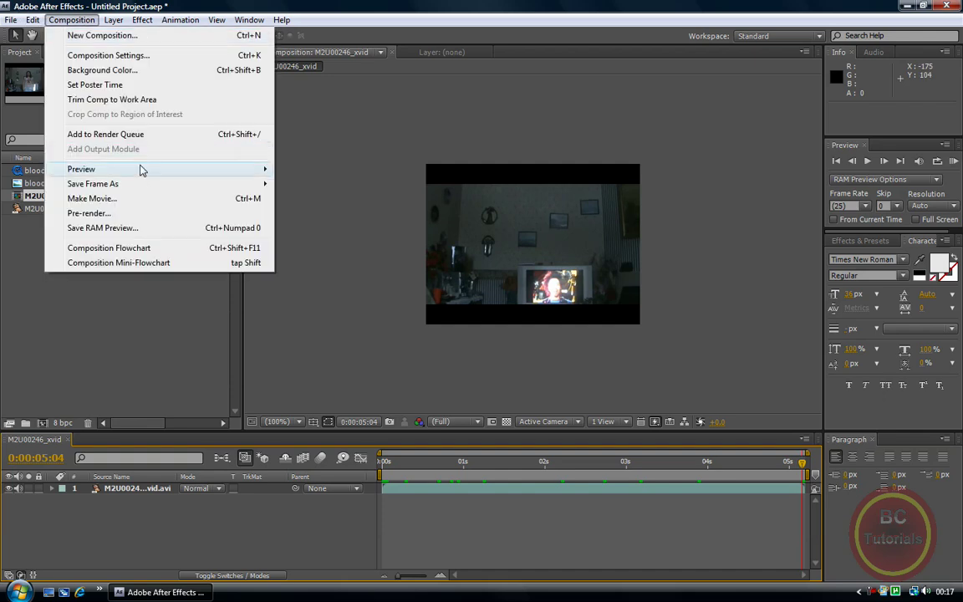
{"action": "mouse_move", "coordinate": [243, 186]}
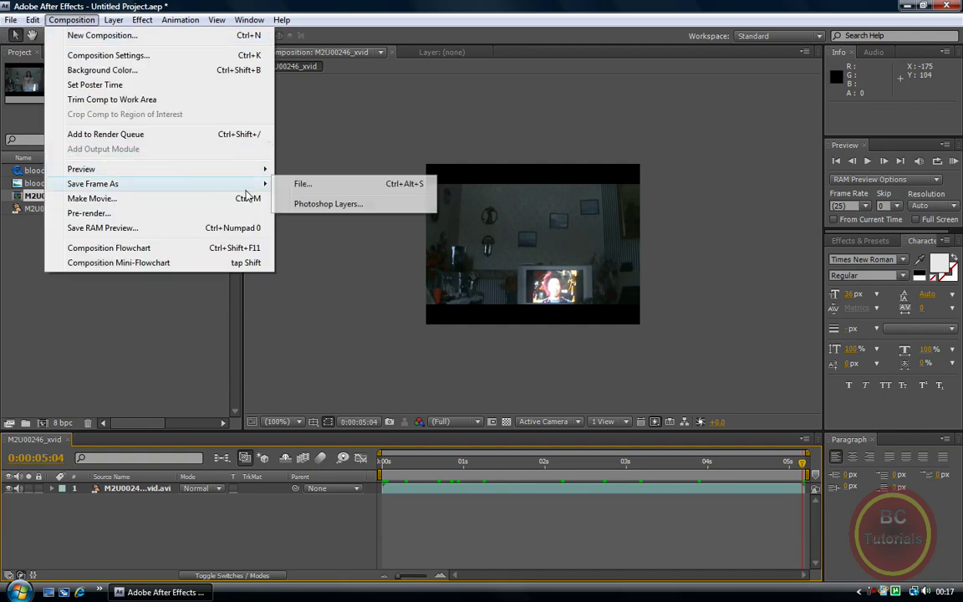
{"action": "left_click", "coordinate": [336, 207]}
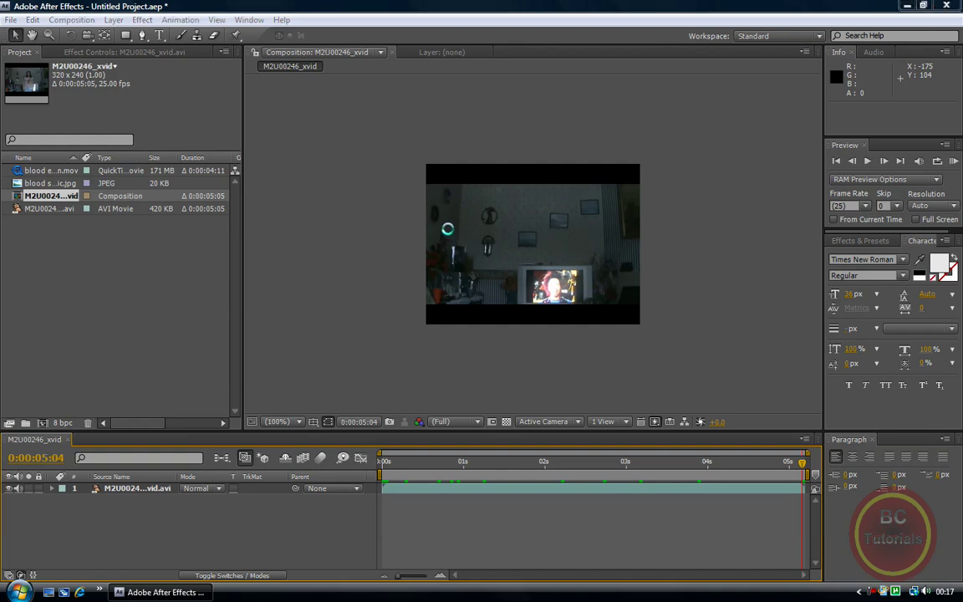
{"action": "left_click", "coordinate": [37, 130]}
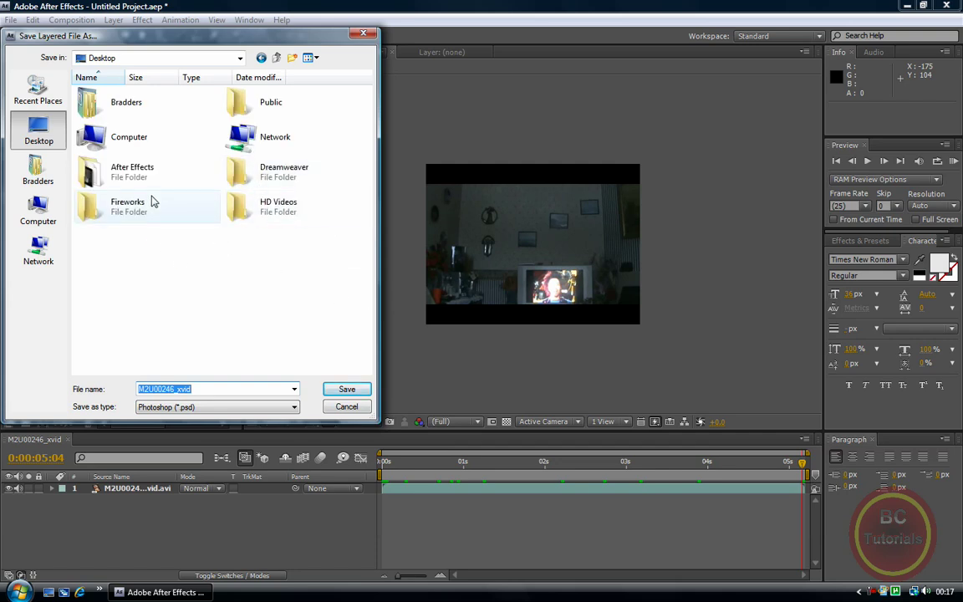
{"action": "left_click", "coordinate": [129, 163]}
{"action": "double_click", "coordinate": [130, 163]}
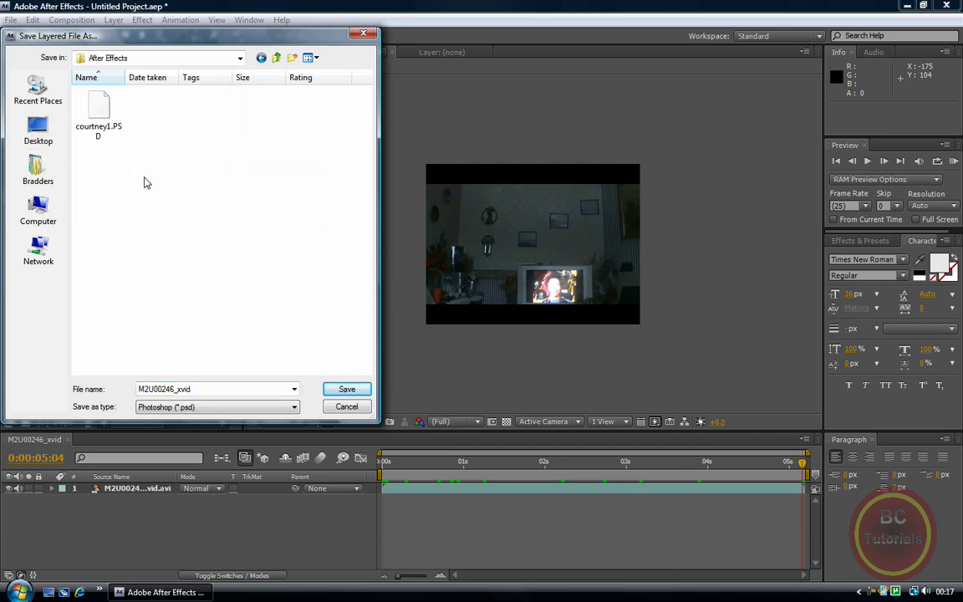
{"action": "left_click", "coordinate": [102, 107]}
{"action": "left_click", "coordinate": [354, 389]}
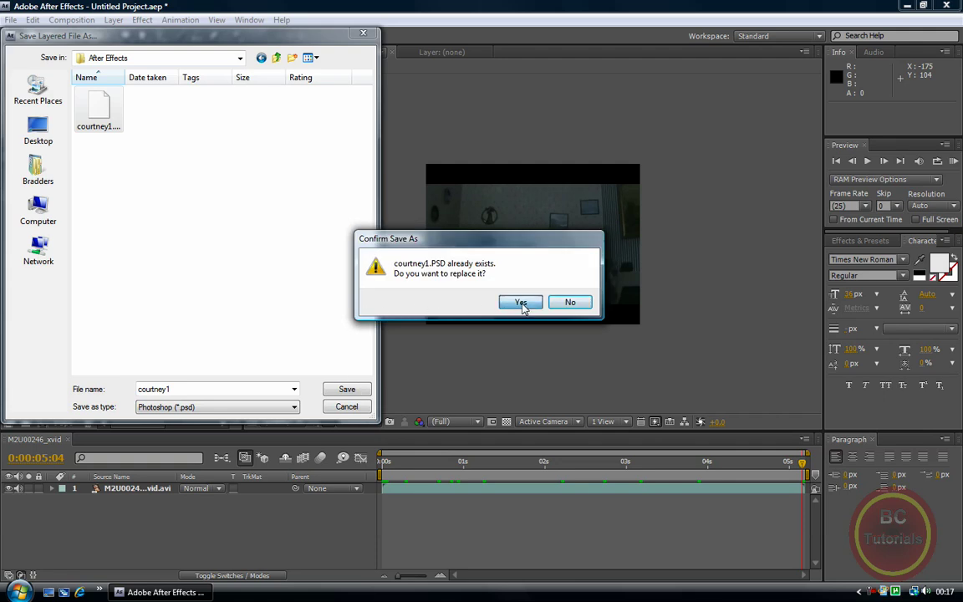
{"action": "left_click", "coordinate": [521, 302]}
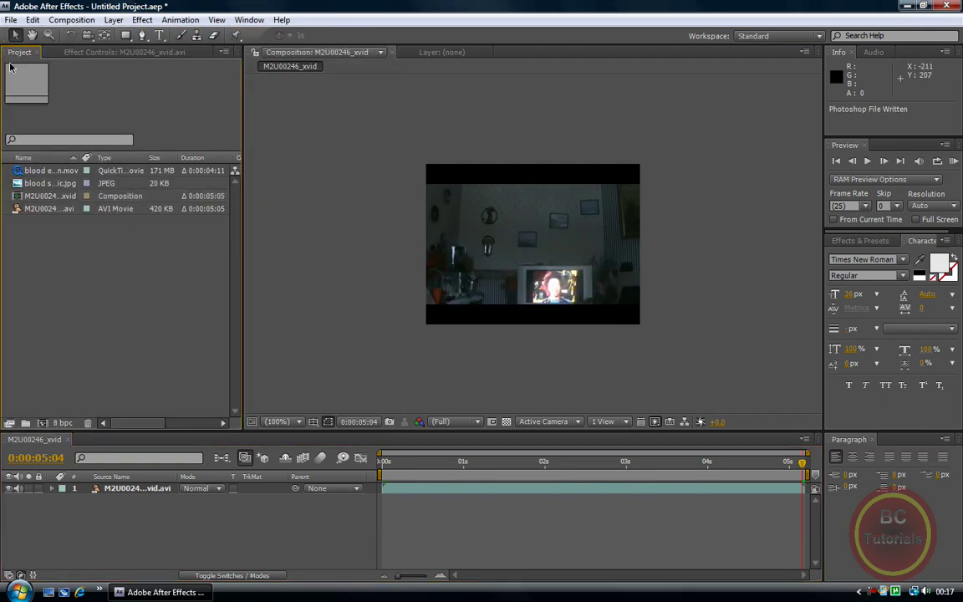
- Import courtney1.PSD from the desktop's After Effects folder as footage with merged layers
{"action": "left_click", "coordinate": [12, 20]}
{"action": "mouse_move", "coordinate": [116, 255]}
{"action": "mouse_move", "coordinate": [151, 239]}
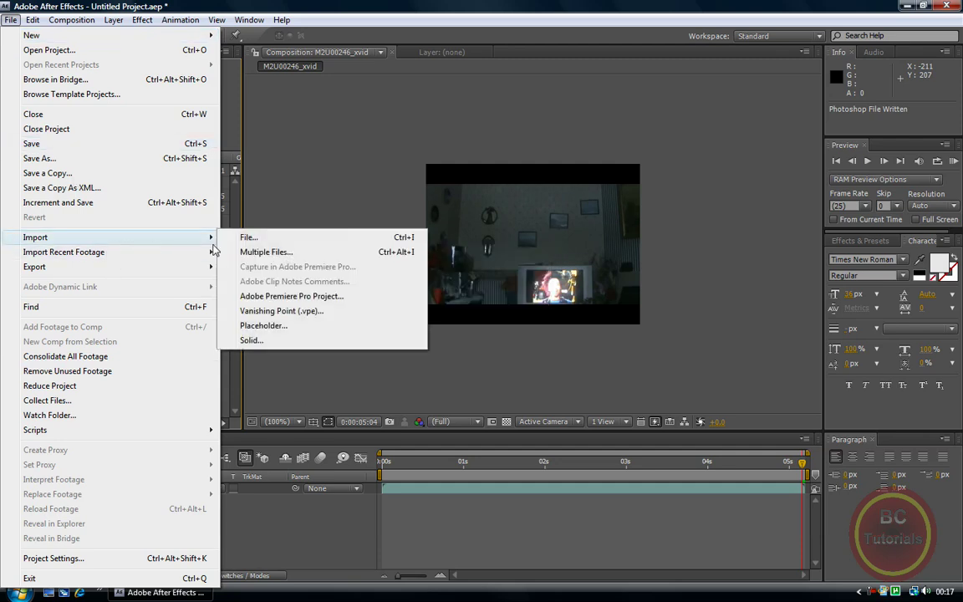
{"action": "left_click", "coordinate": [269, 240]}
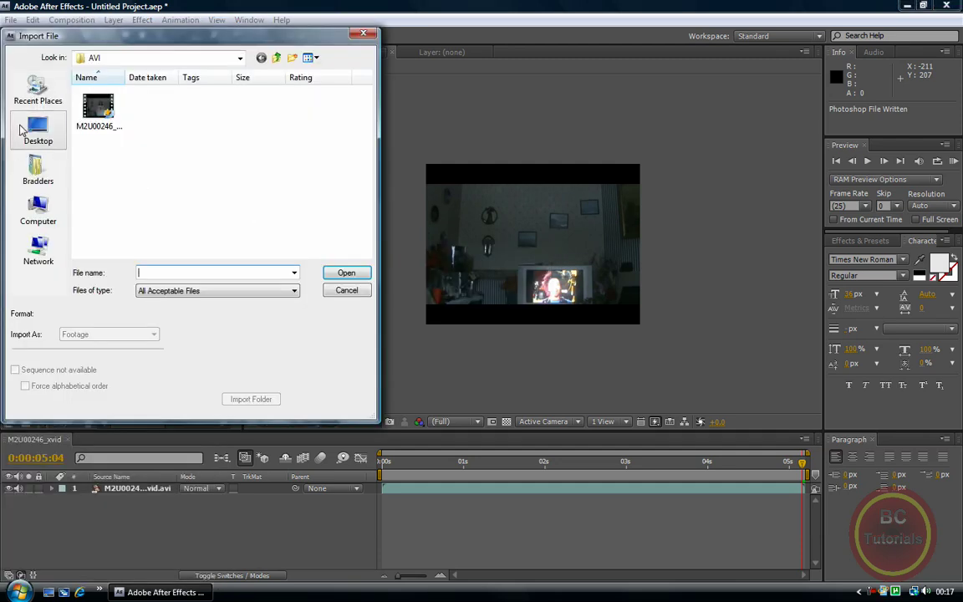
{"action": "left_click", "coordinate": [37, 129]}
{"action": "left_click_drag", "start_coordinate": [366, 125], "coordinate": [365, 163]}
{"action": "double_click", "coordinate": [151, 181]}
{"action": "double_click", "coordinate": [186, 126]}
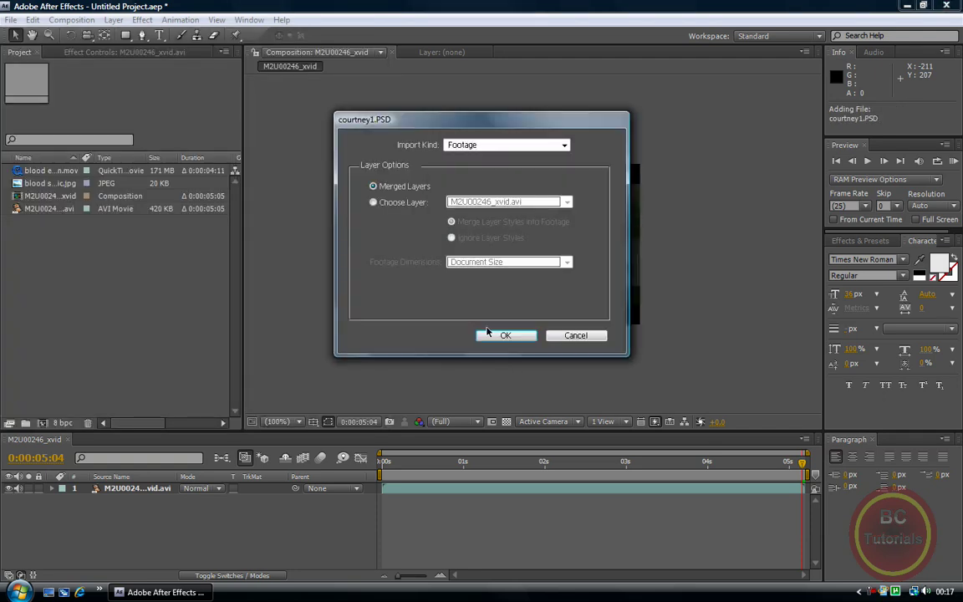
{"action": "left_click", "coordinate": [501, 336]}
{"action": "left_click", "coordinate": [47, 318]}
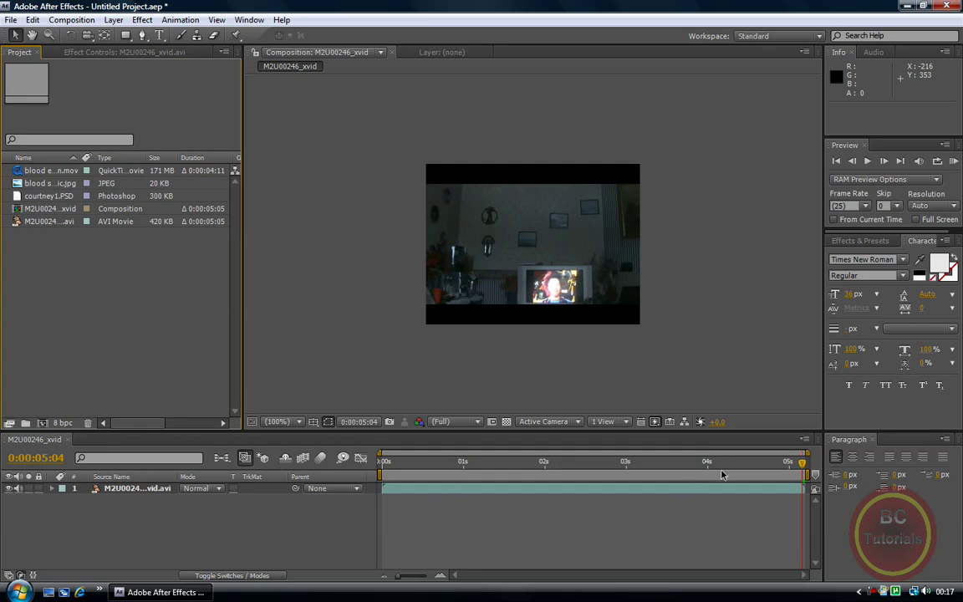
- Split the M2U00246_xvid clip layer at 0:00:03:04, where the woman's hand is raised beside her head
{"action": "left_click_drag", "start_coordinate": [801, 463], "coordinate": [641, 480]}
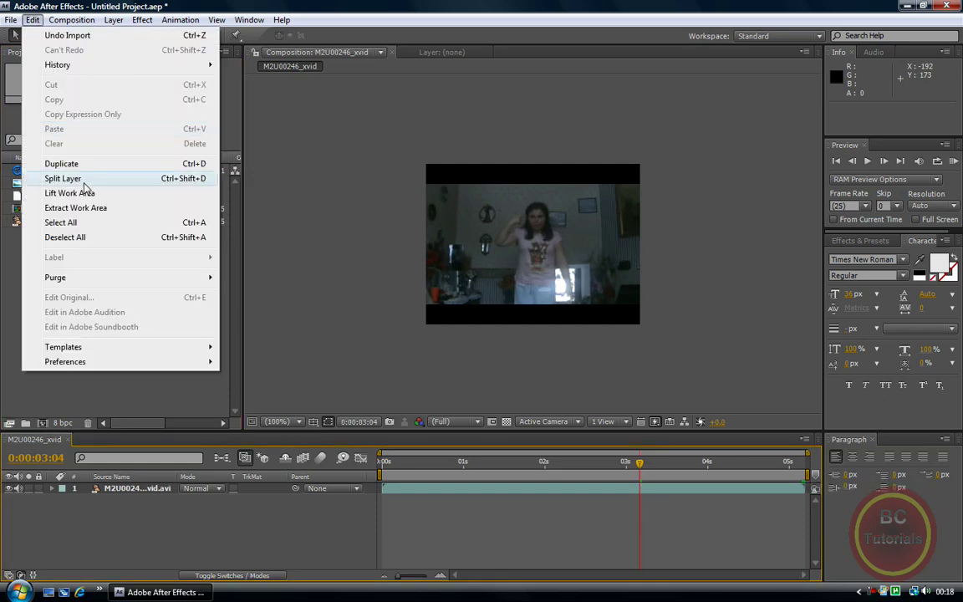
{"action": "left_click", "coordinate": [84, 181]}
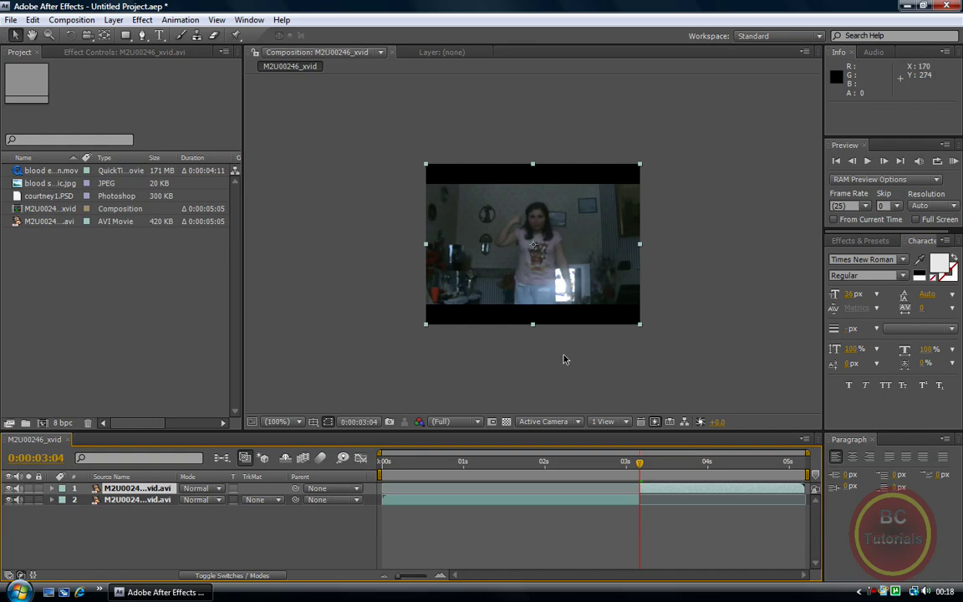
{"action": "mouse_move", "coordinate": [679, 544]}
{"action": "left_mouse_down"}
{"action": "mouse_move", "coordinate": [635, 508]}
{"action": "mouse_move", "coordinate": [585, 491]}
{"action": "mouse_move", "coordinate": [684, 553]}
{"action": "left_mouse_up"}
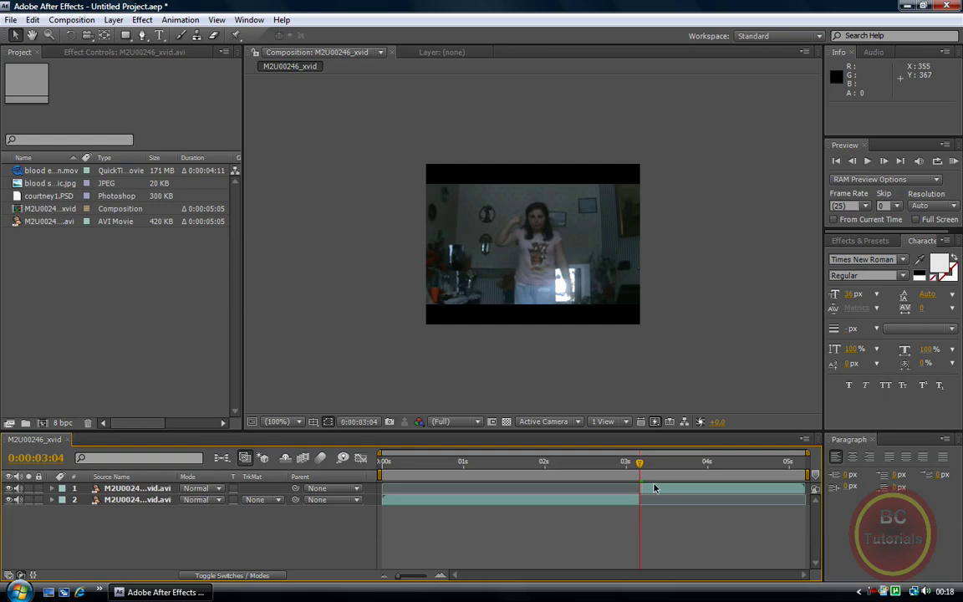
- Create a white 320 × 240 px solid named courtney1 and trim it to start at 0:00:03:04
{"action": "left_click", "coordinate": [114, 20]}
{"action": "mouse_move", "coordinate": [177, 34]}
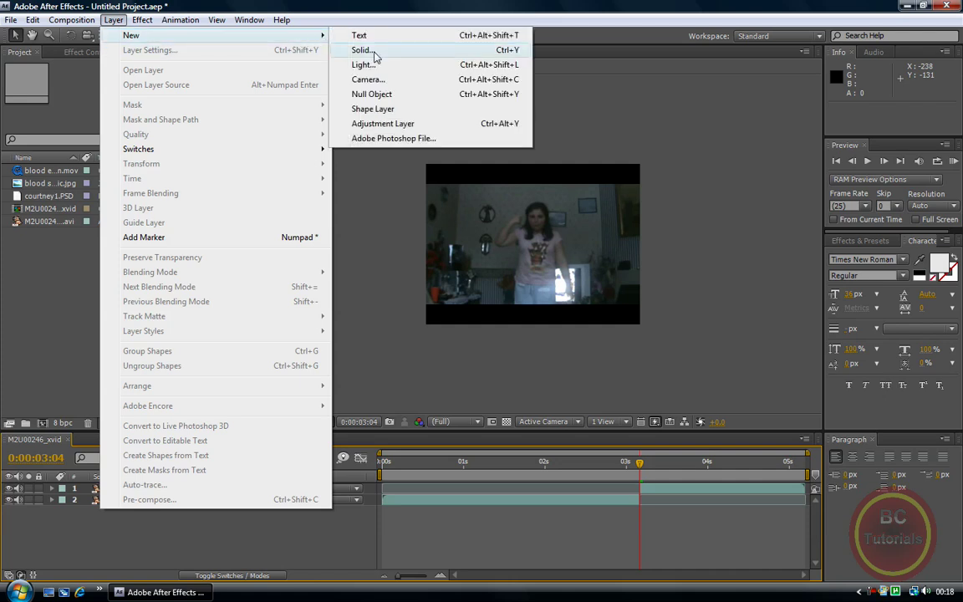
{"action": "left_click", "coordinate": [375, 52]}
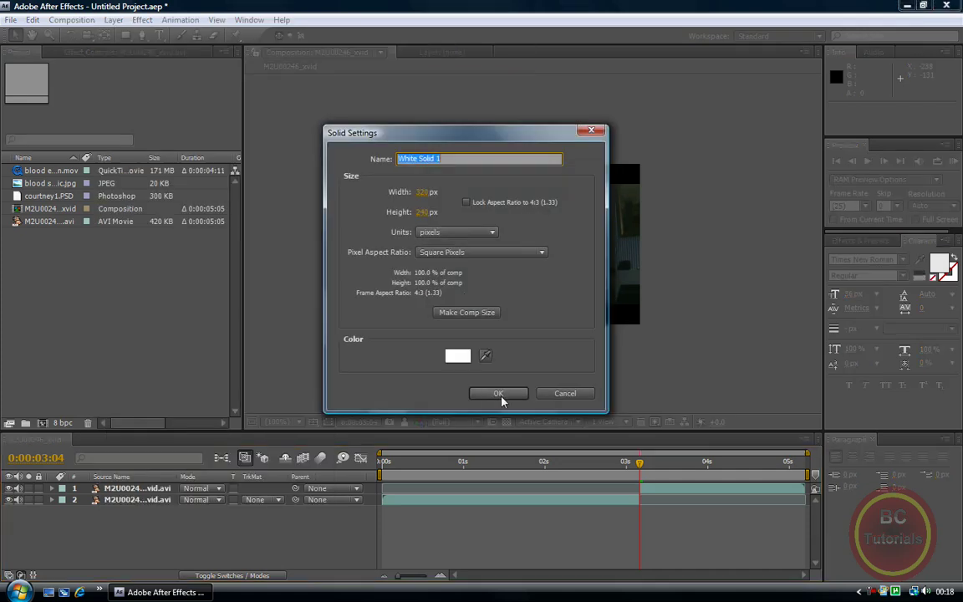
{"action": "type", "text": "courtney"}
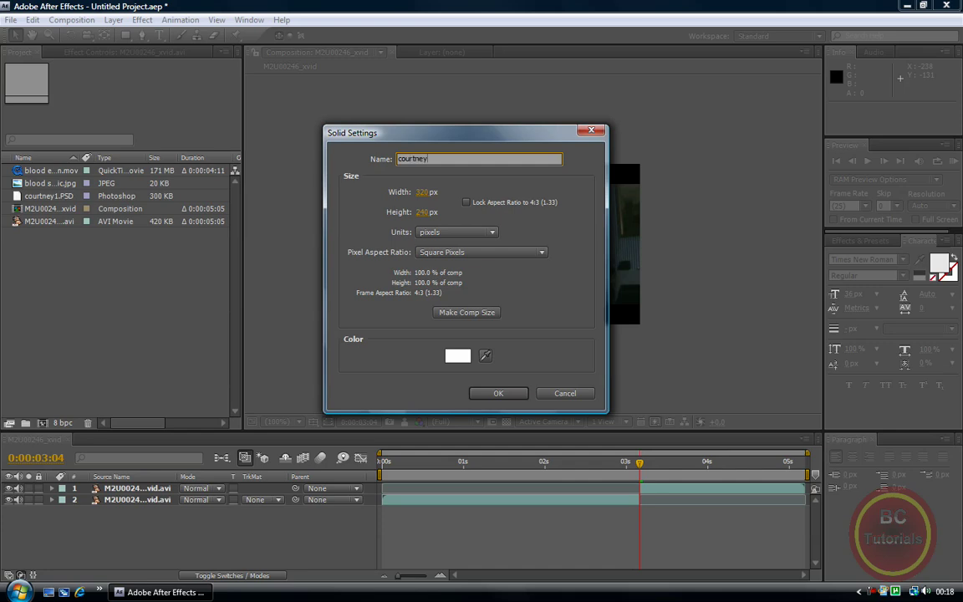
{"action": "type", "text": "1"}
{"action": "key", "text": "Return"}
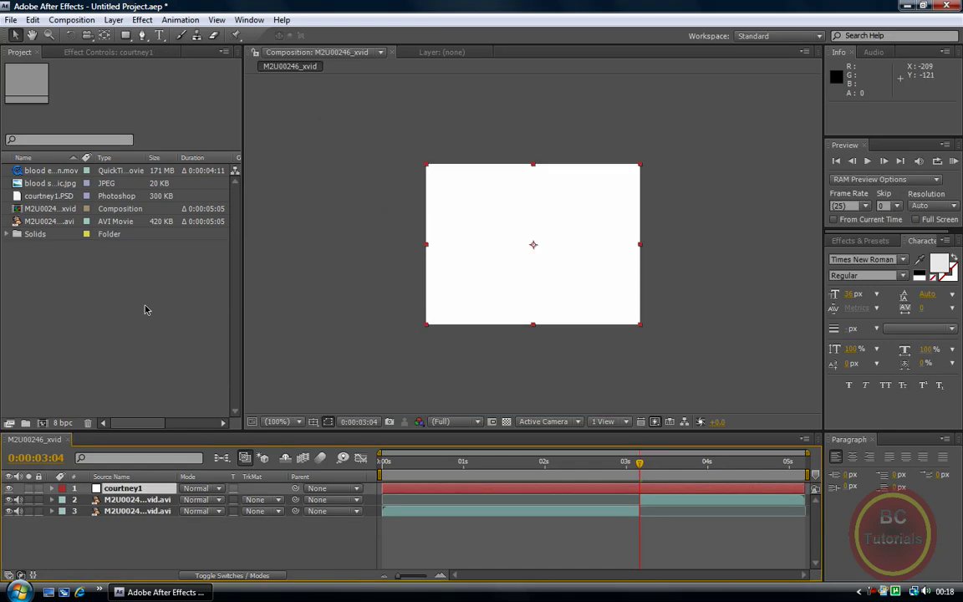
{"action": "left_click_drag", "start_coordinate": [810, 489], "coordinate": [740, 493]}
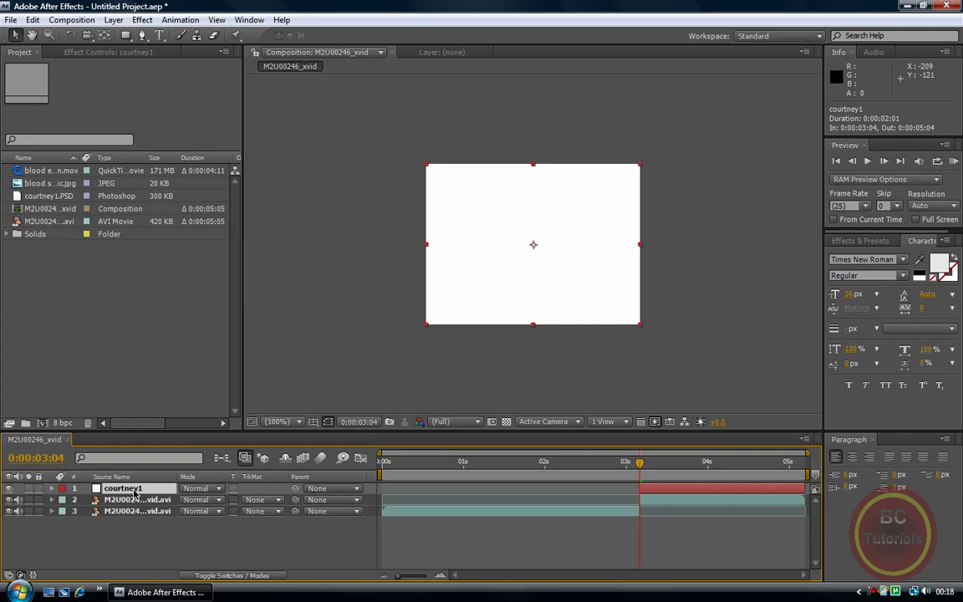
- Set the courtney1 solid's opacity to 23%, collapse the property and leave the layer selected
{"action": "key", "text": "t"}
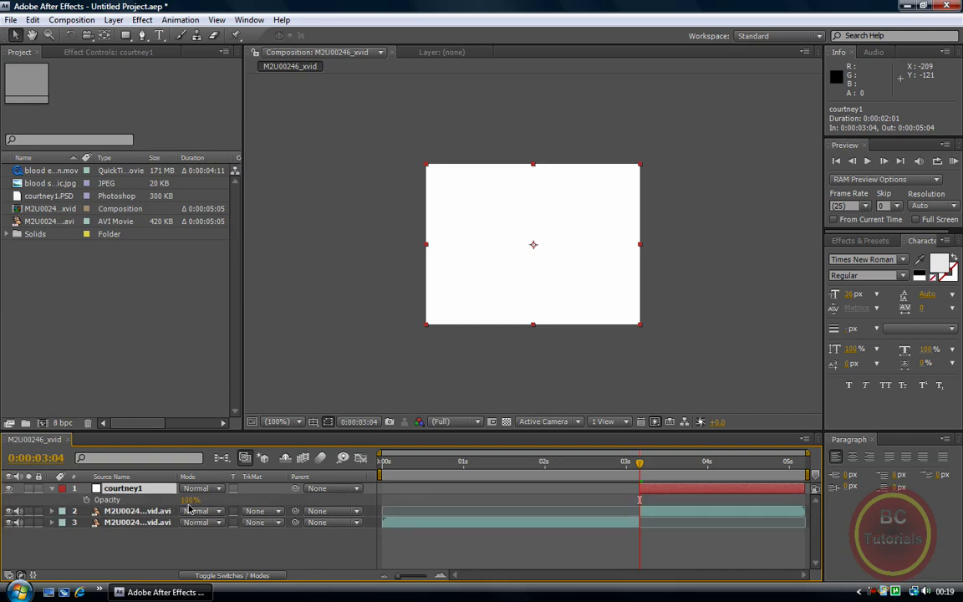
{"action": "left_click_drag", "start_coordinate": [190, 505], "coordinate": [143, 509]}
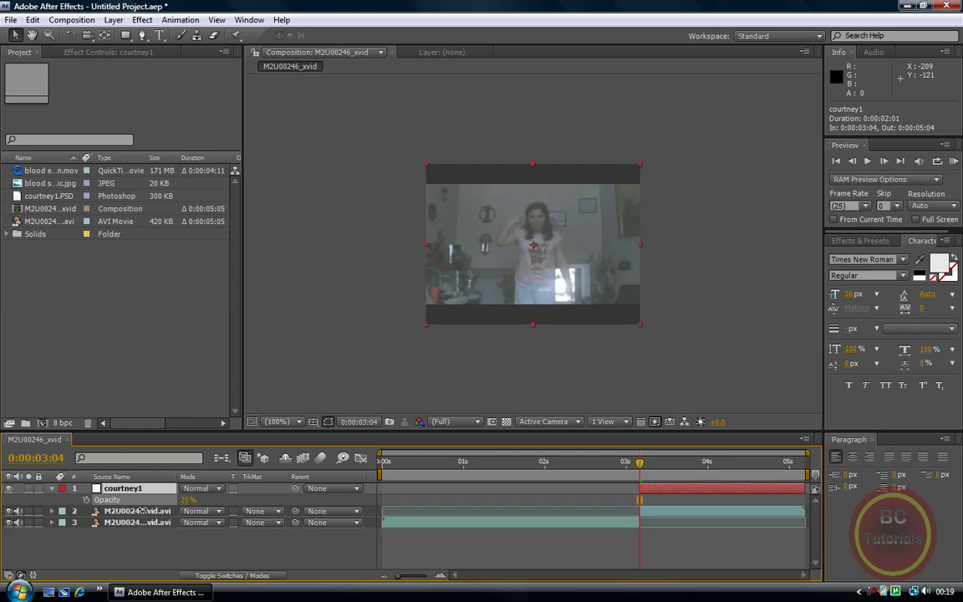
{"action": "left_click", "coordinate": [189, 499]}
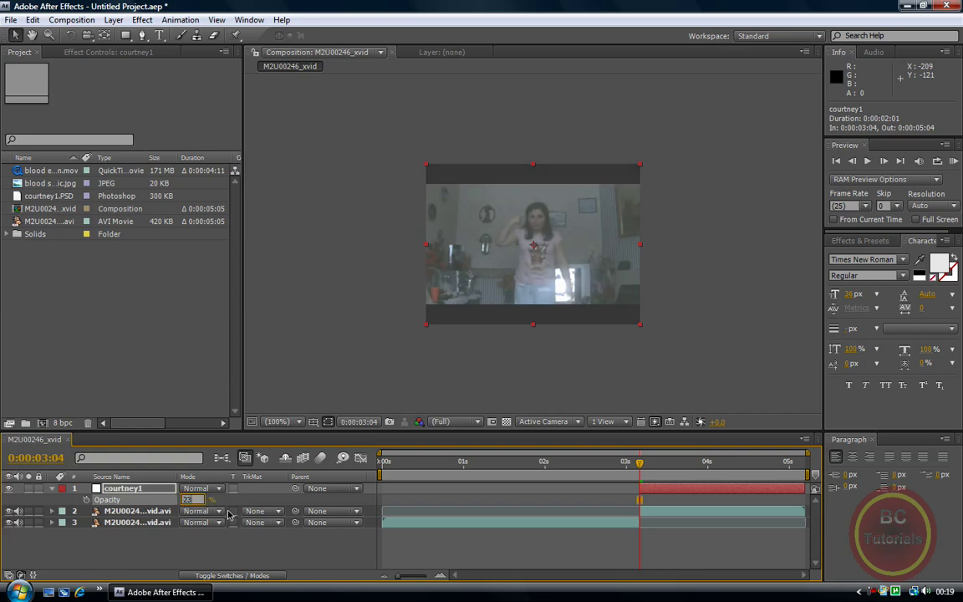
{"action": "type", "text": "23"}
{"action": "key", "text": "Return"}
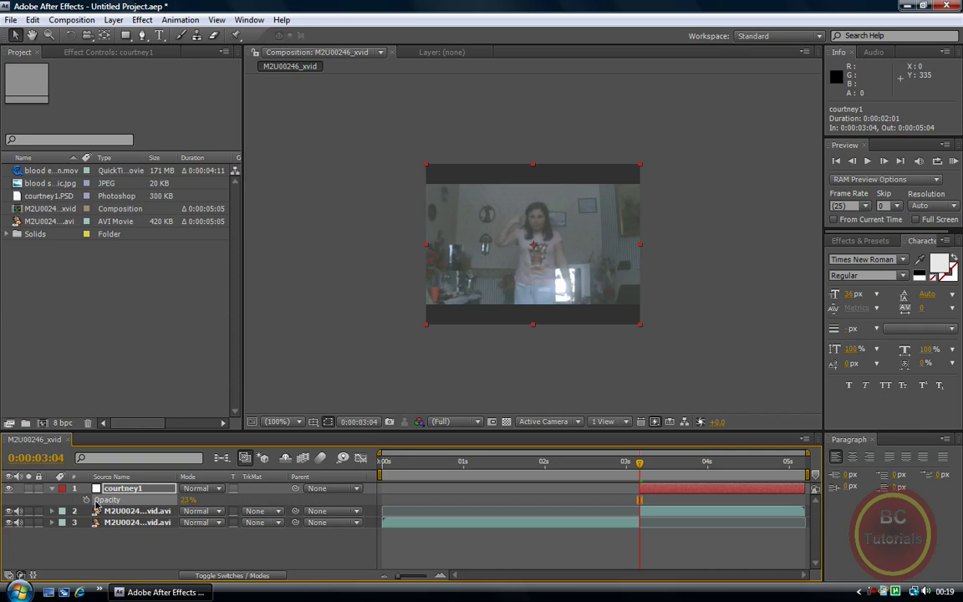
{"action": "key", "text": "Return"}
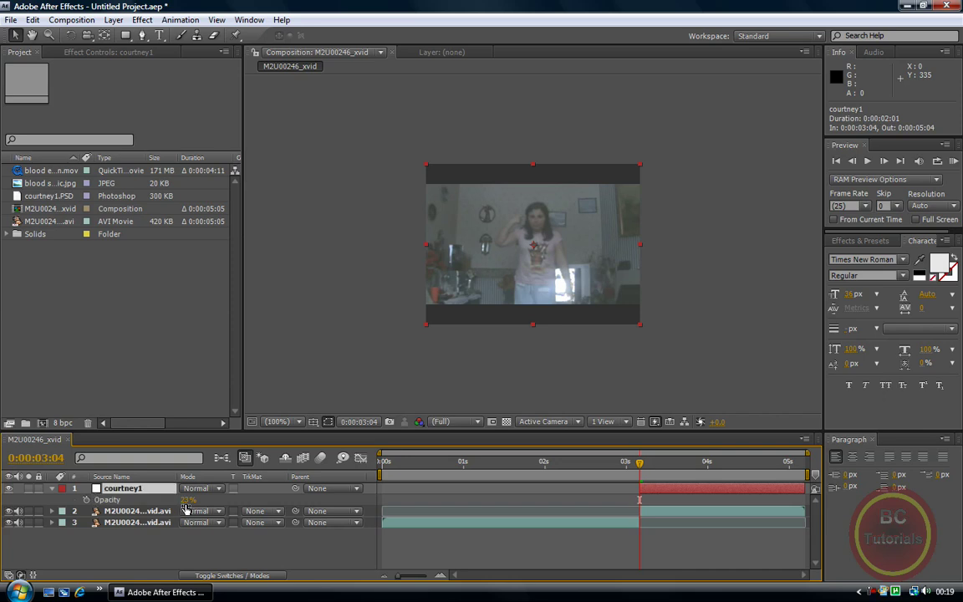
{"action": "left_click_drag", "start_coordinate": [185, 501], "coordinate": [110, 502]}
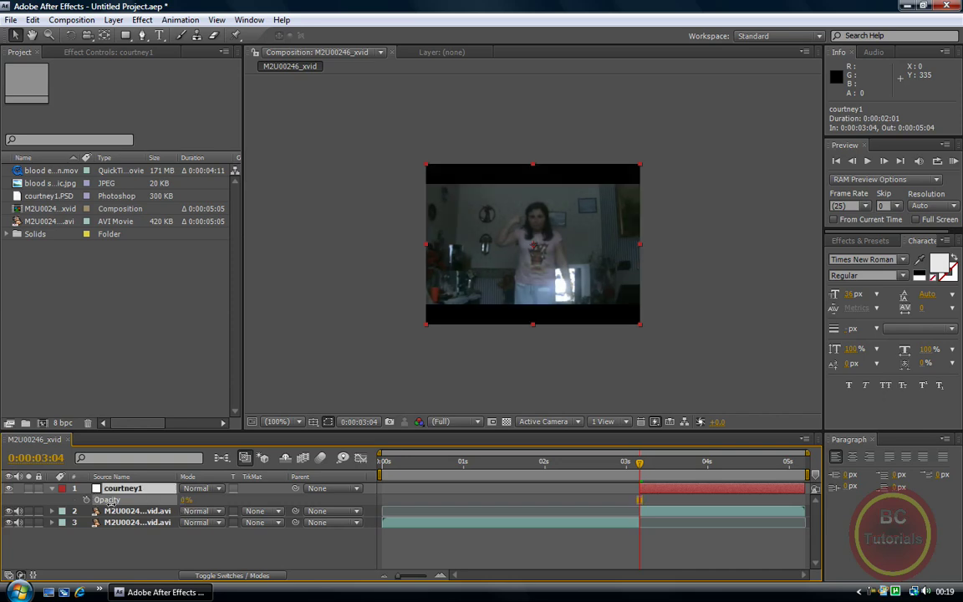
{"action": "left_click", "coordinate": [186, 499]}
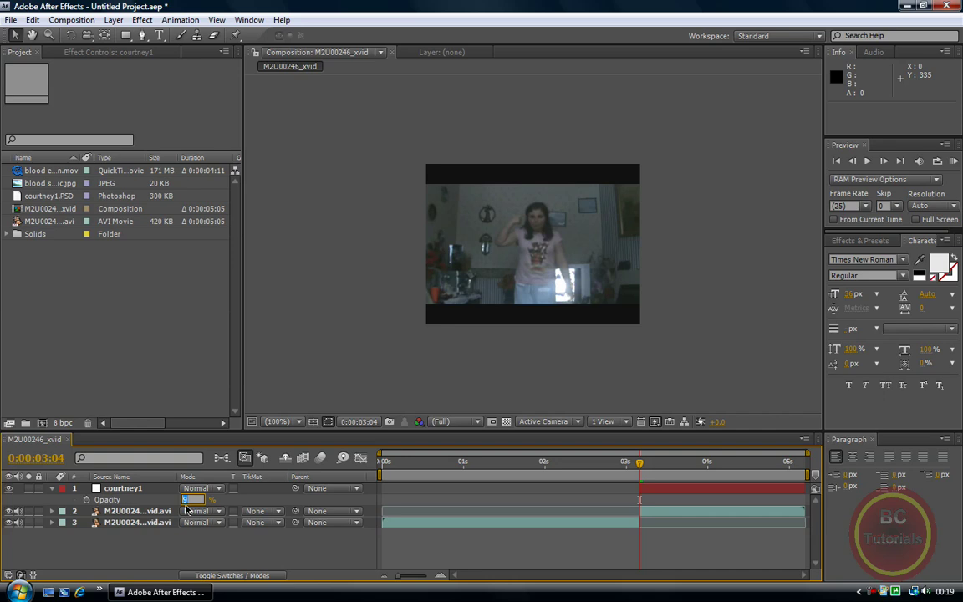
{"action": "type", "text": "23"}
{"action": "key", "text": "Return"}
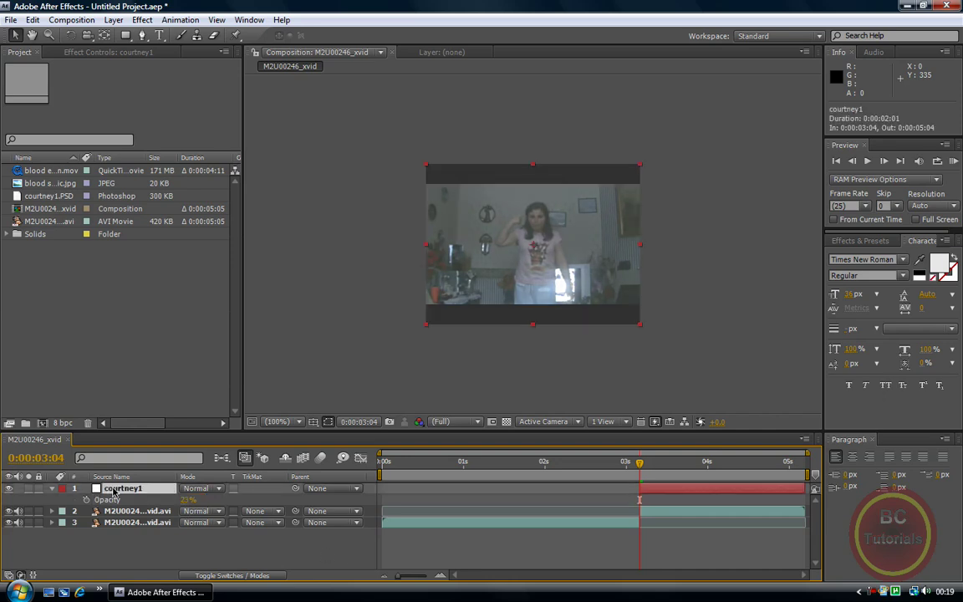
{"action": "key", "text": "t"}
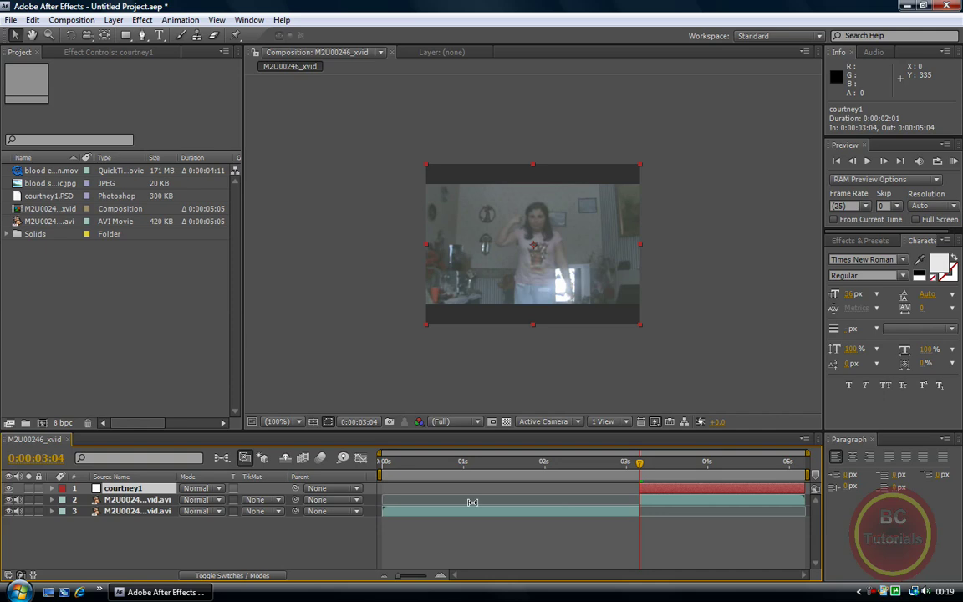
{"action": "left_click", "coordinate": [362, 550]}
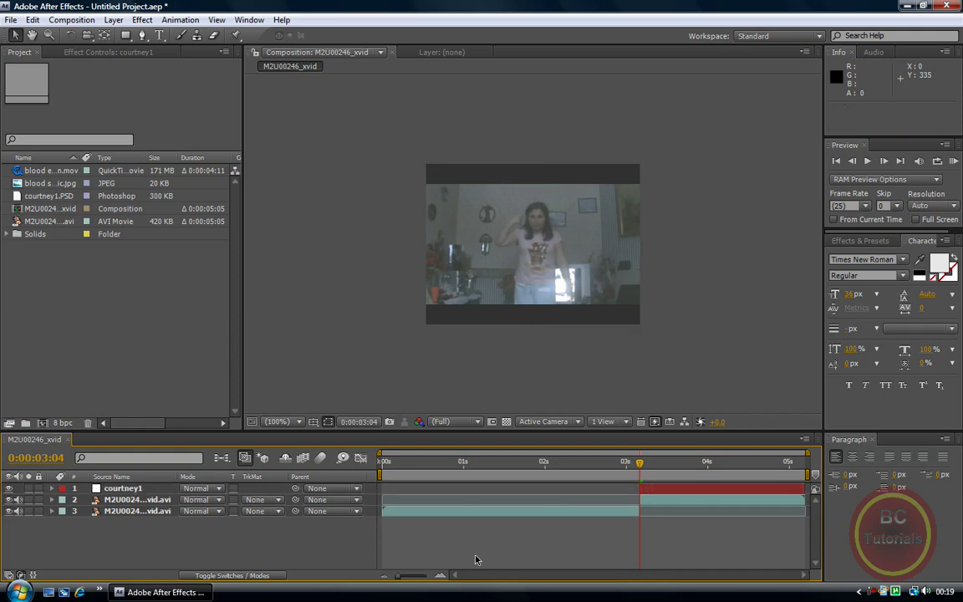
{"action": "left_click", "coordinate": [712, 491]}
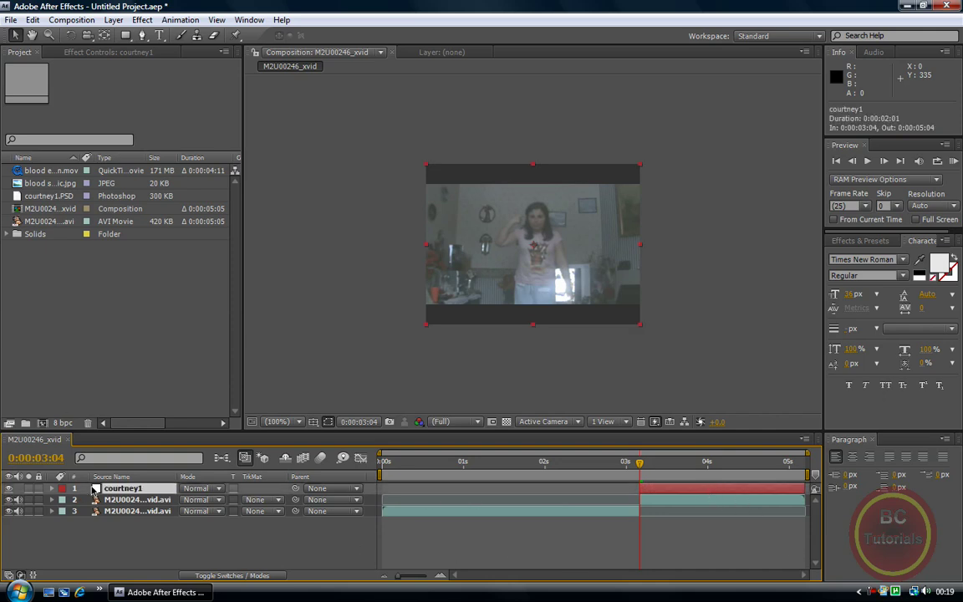
{"action": "left_click", "coordinate": [142, 34]}
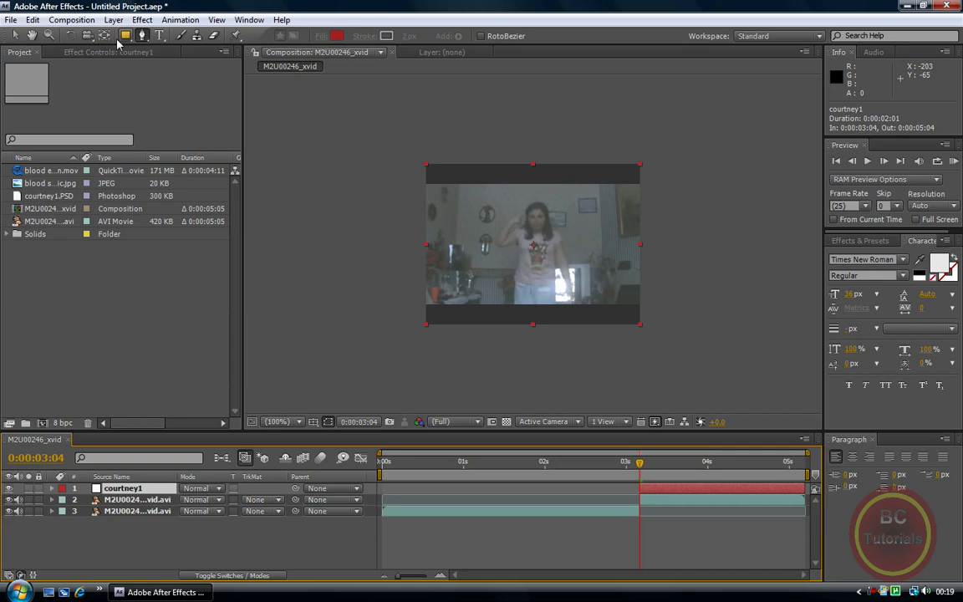
{"action": "left_click_drag", "start_coordinate": [125, 35], "coordinate": [139, 66]}
{"action": "left_click_drag", "start_coordinate": [513, 194], "coordinate": [555, 233]}
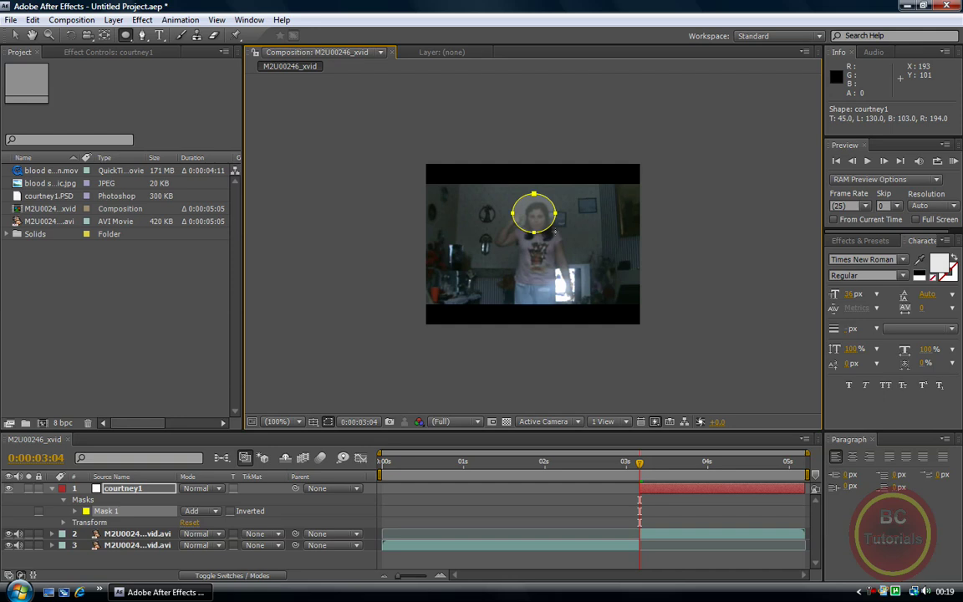
{"action": "key", "text": "ctrl+z"}
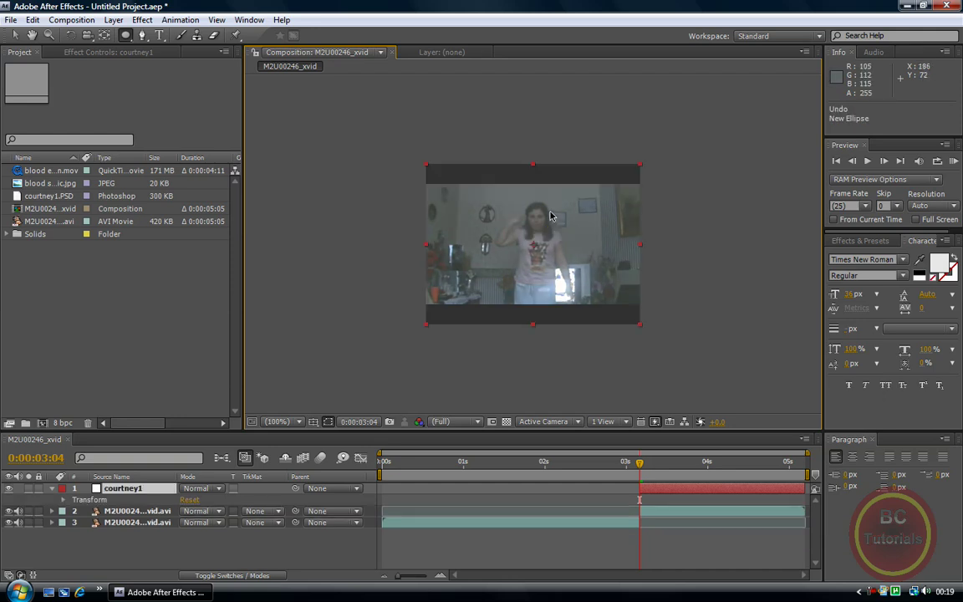
- Draw a closed ten-point mask around the woman's head and hair on the courtney1 solid with the Pen tool
{"action": "left_click", "coordinate": [142, 35]}
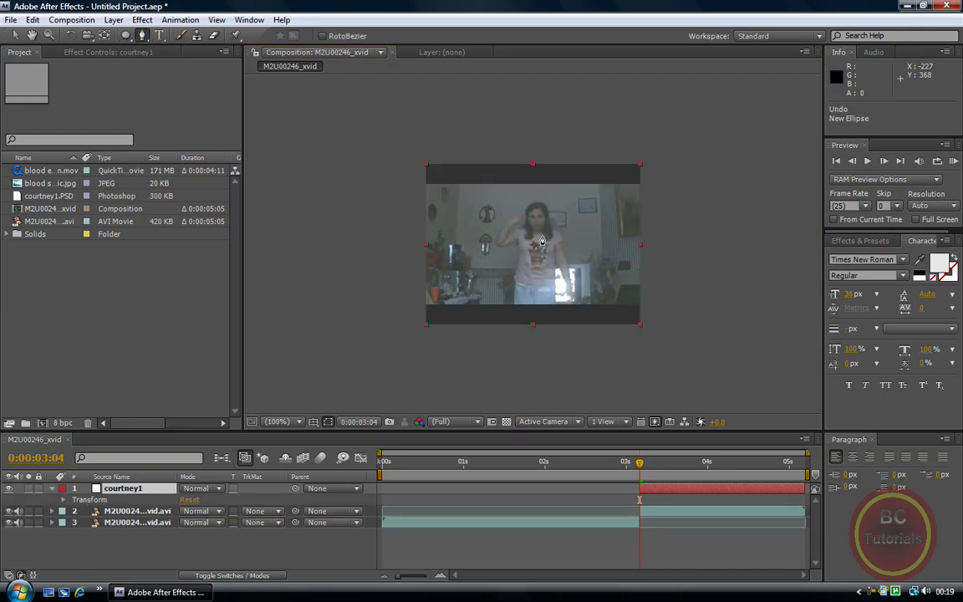
{"action": "left_click", "coordinate": [520, 203]}
{"action": "left_click_drag", "start_coordinate": [522, 204], "coordinate": [528, 195]}
{"action": "left_click", "coordinate": [541, 197]}
{"action": "left_click", "coordinate": [551, 207]}
{"action": "left_click", "coordinate": [558, 221]}
{"action": "left_click", "coordinate": [558, 236]}
{"action": "left_click", "coordinate": [555, 242]}
{"action": "left_click", "coordinate": [544, 247]}
{"action": "left_click", "coordinate": [534, 248]}
{"action": "left_click", "coordinate": [522, 242]}
{"action": "left_click", "coordinate": [517, 214]}
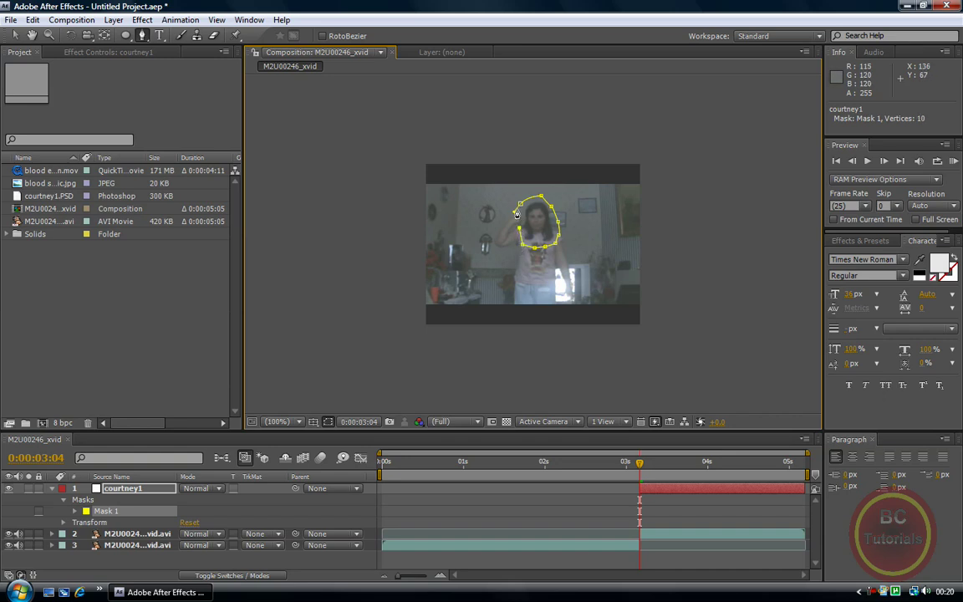
{"action": "left_click", "coordinate": [519, 205]}
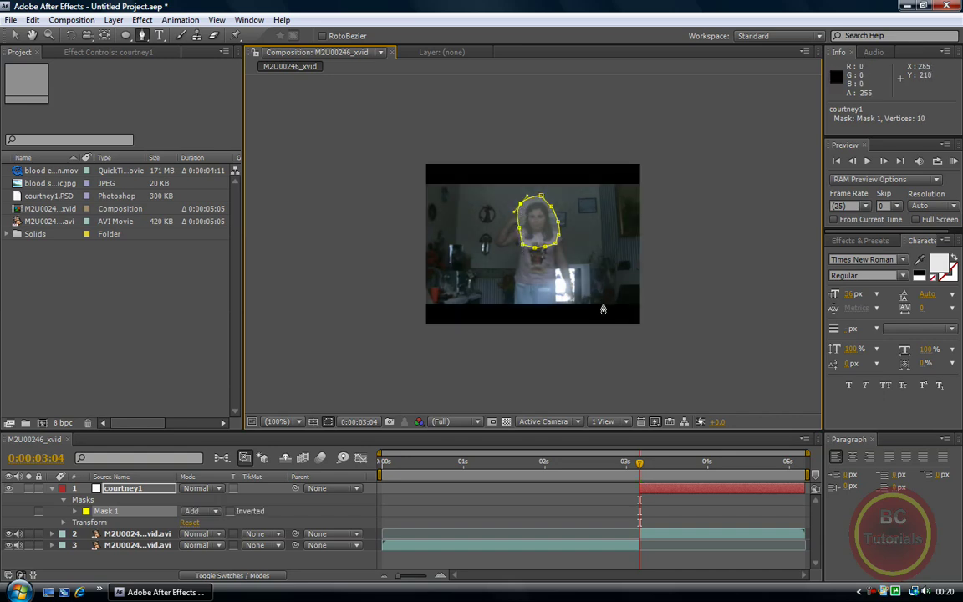
- Move the mask's lower points beside the neck and shoulder inward with the Selection tool for a tighter outline
{"action": "left_click", "coordinate": [15, 35]}
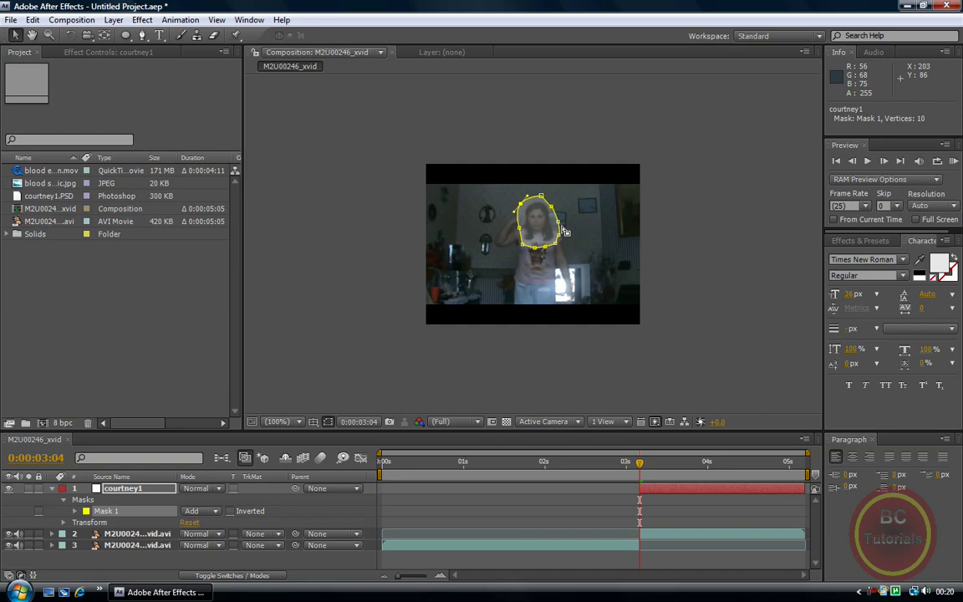
{"action": "left_click", "coordinate": [557, 237]}
{"action": "left_click_drag", "start_coordinate": [556, 236], "coordinate": [559, 242]}
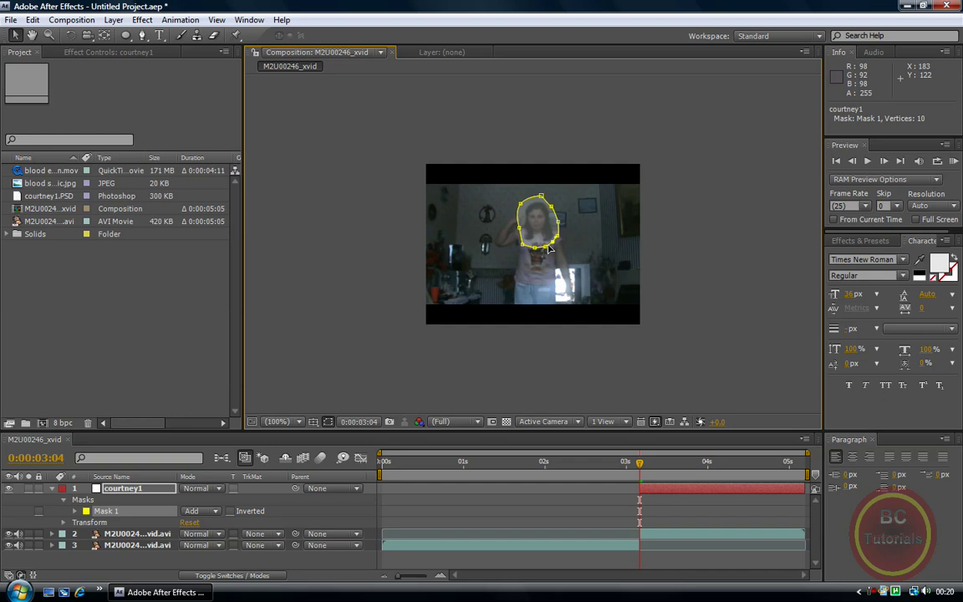
{"action": "left_click", "coordinate": [550, 246]}
{"action": "left_click", "coordinate": [555, 243]}
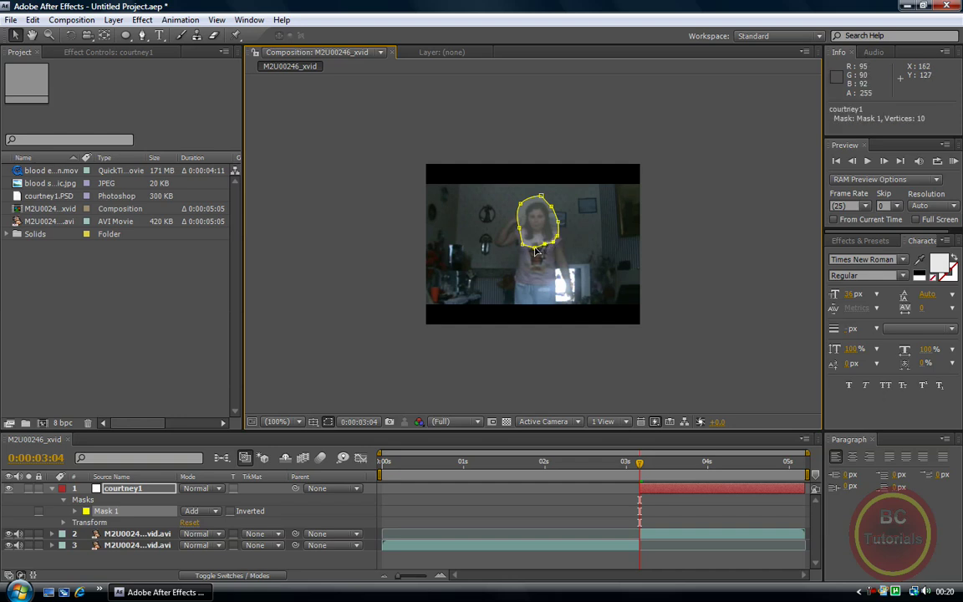
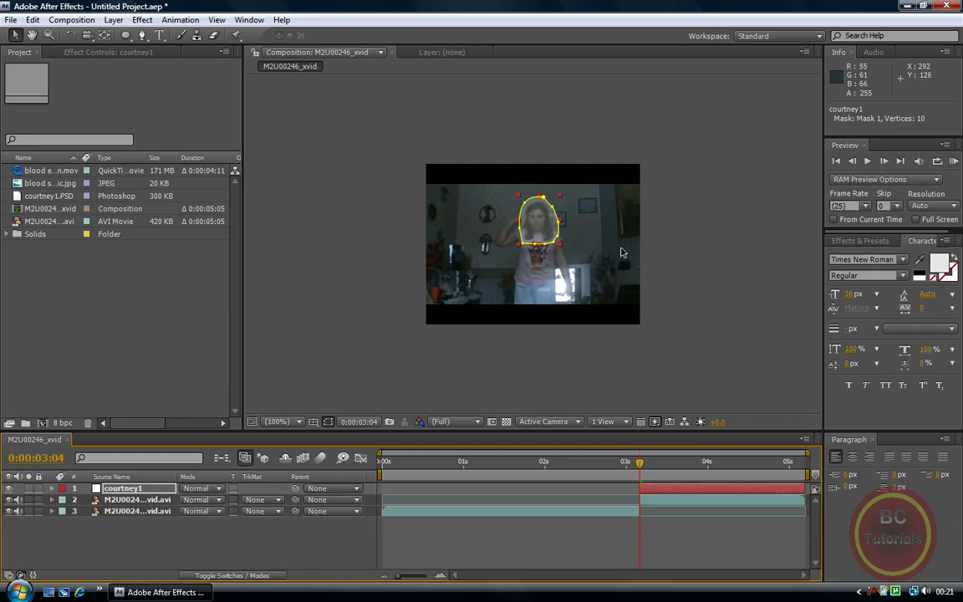
- Advance frame by frame and move the courtney1 solid to follow the head: 161, 123 at 0:00:03:06 and 165, 127 at 0:00:03:07
{"action": "key", "text": "Page_Down"}
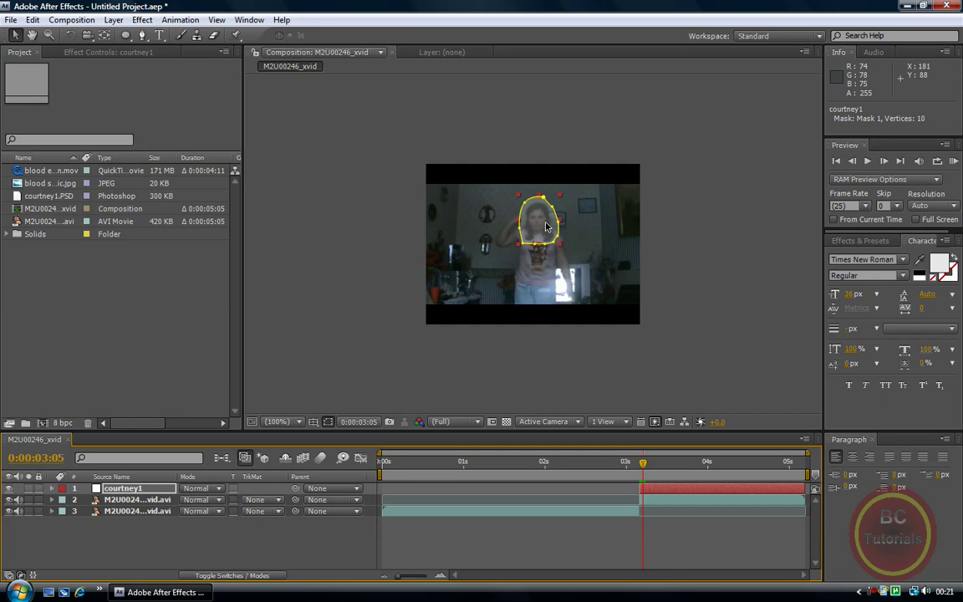
{"action": "key", "text": "Page_Down"}
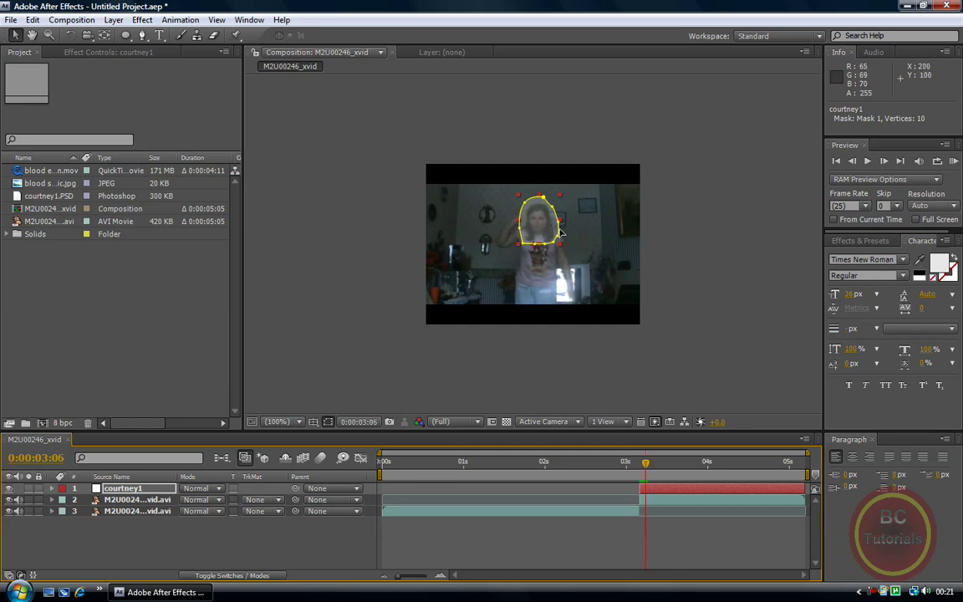
{"action": "left_click_drag", "start_coordinate": [547, 227], "coordinate": [549, 230]}
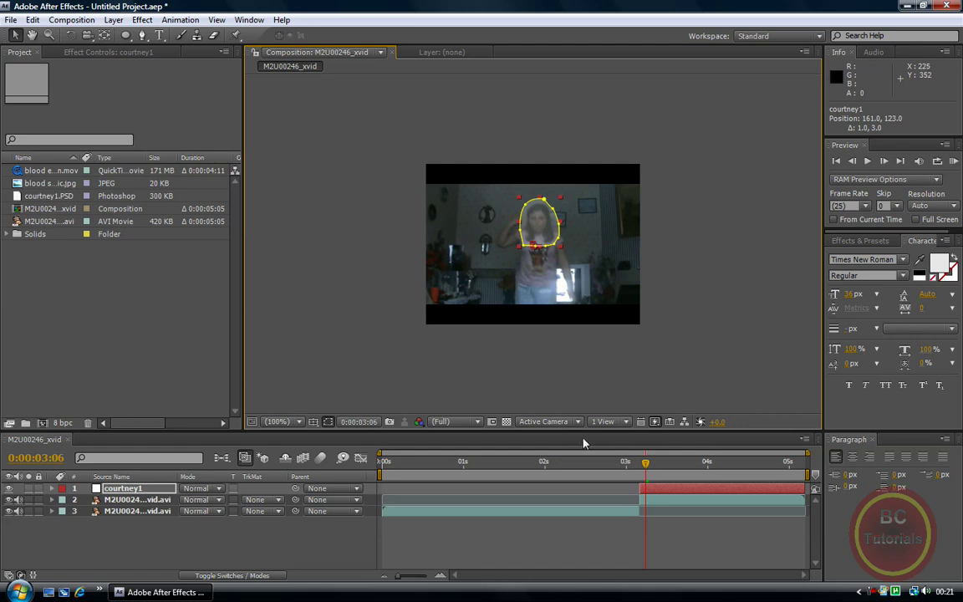
{"action": "key", "text": "Page_Down"}
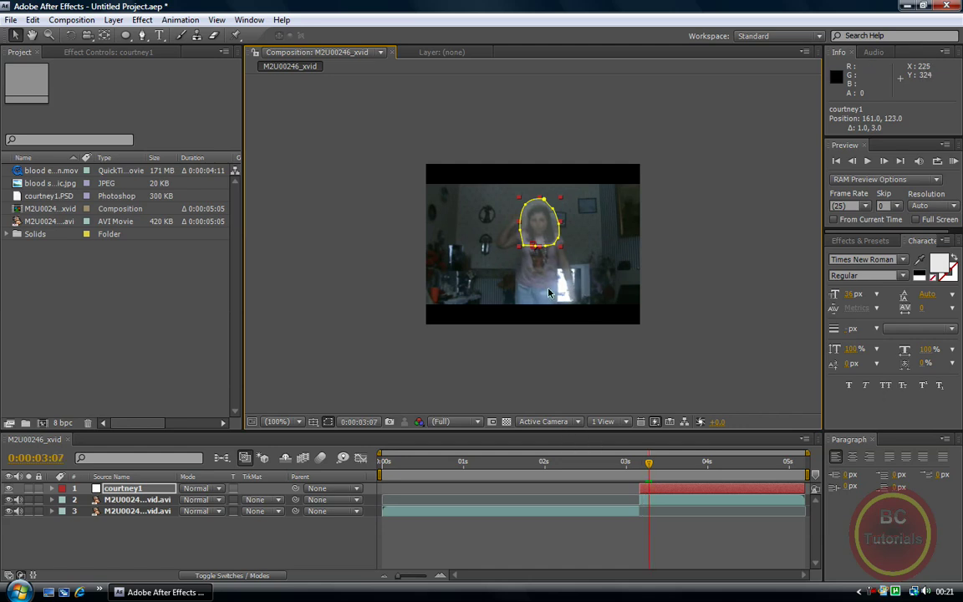
{"action": "left_click_drag", "start_coordinate": [540, 216], "coordinate": [543, 219]}
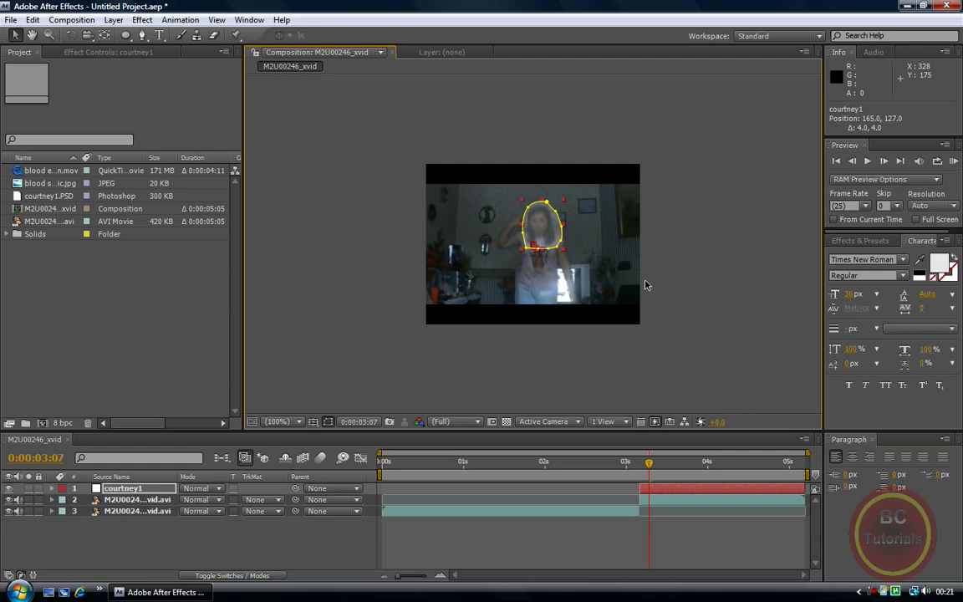
- Keep repositioning the courtney1 solid over the falling head frame by frame up to 0:00:03:15, reaching position 181, 197
{"action": "key", "text": "Page_Down"}
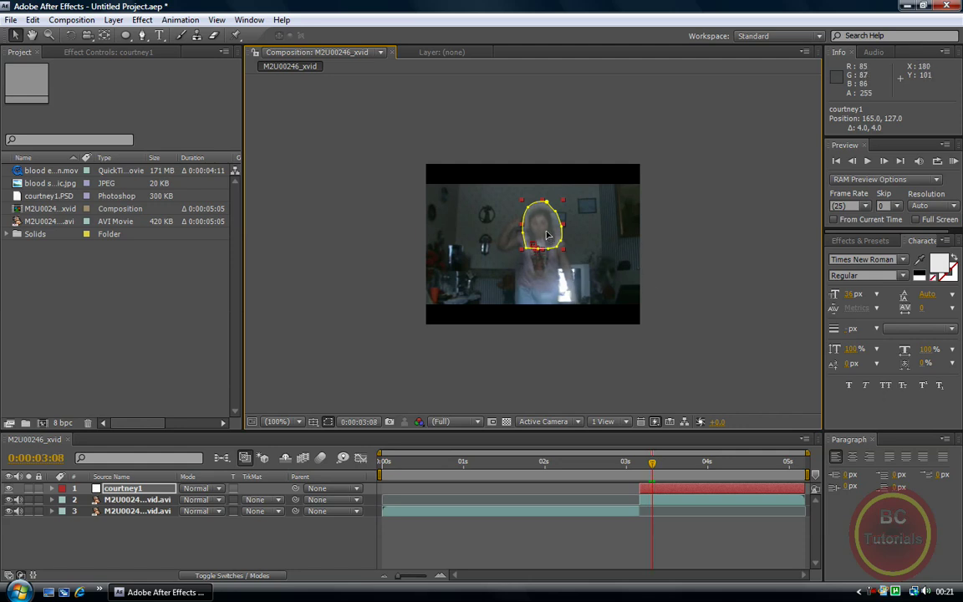
{"action": "key", "text": "Page_Down"}
{"action": "left_click_drag", "start_coordinate": [547, 235], "coordinate": [556, 270]}
{"action": "key", "text": "Page_Down"}
{"action": "key", "text": "Page_Down"}
{"action": "key", "text": "Page_Down"}
{"action": "key", "text": "Page_Down"}
{"action": "key", "text": "Page_Down"}
{"action": "key", "text": "Page_Down"}
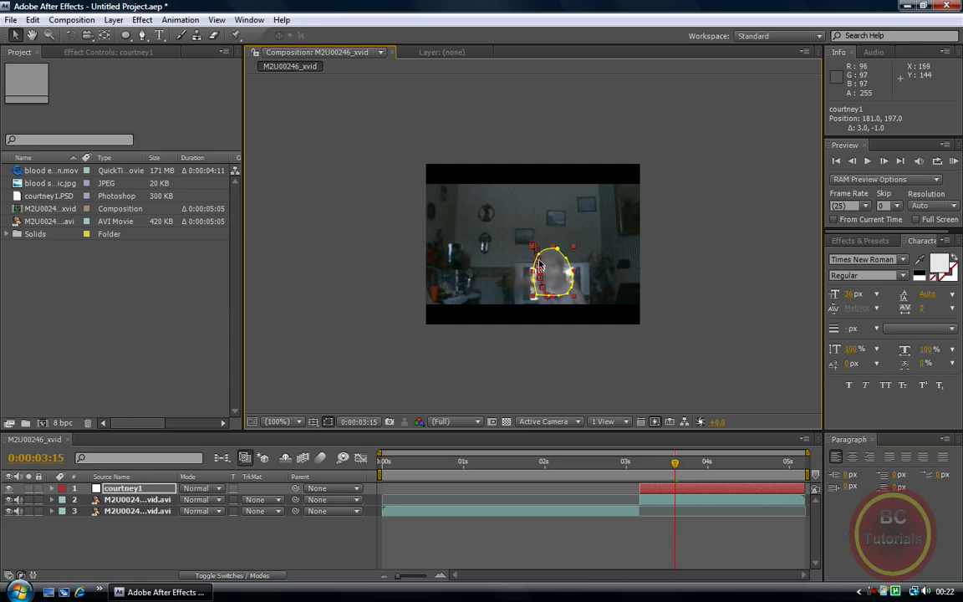
- Continue moving the courtney1 solid downward frame by frame until it is below the picture at 227, 298 by 0:00:03:22
{"action": "key", "text": "Page_Down"}
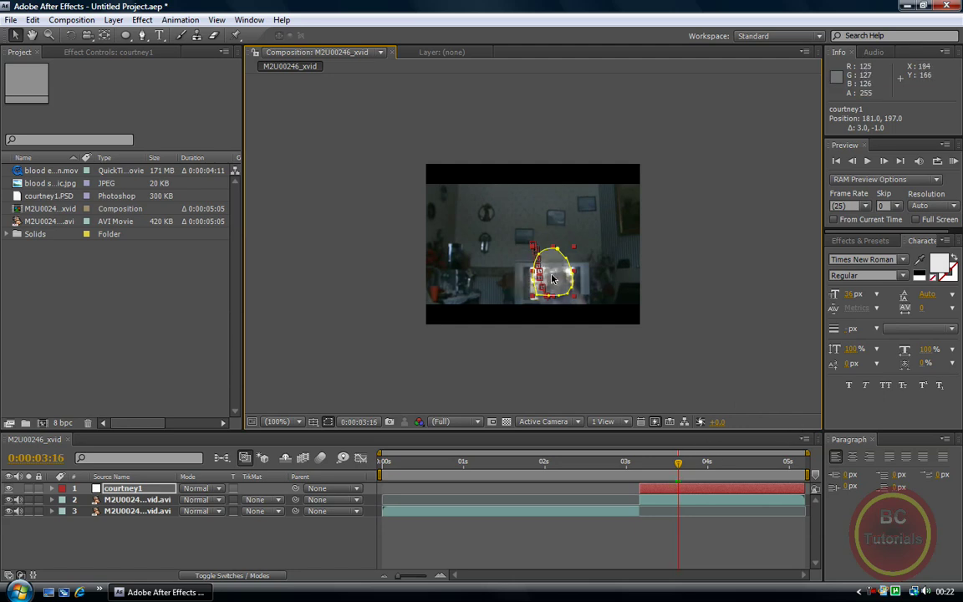
{"action": "left_click_drag", "start_coordinate": [552, 279], "coordinate": [589, 326]}
{"action": "key", "text": "Page_Down"}
{"action": "key", "text": "Page_Down"}
{"action": "key", "text": "Page_Down"}
{"action": "key", "text": "Page_Down"}
{"action": "key", "text": "Page_Down"}
{"action": "key", "text": "Page_Down"}
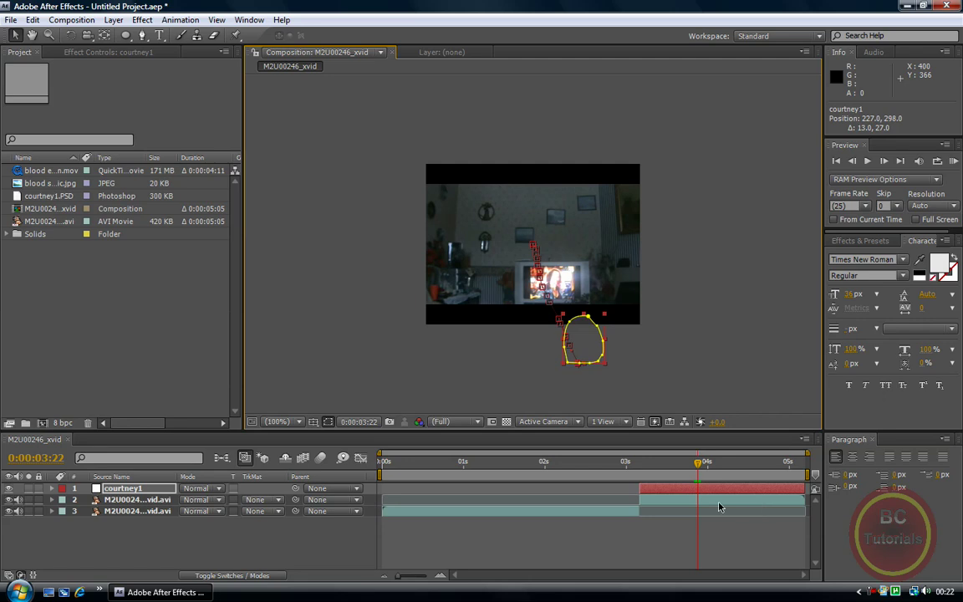
- At 0:00:03:04, add courtney1.PSD above the courtney1 solid and set the solid's track matte to Alpha Matte "courtney1.PSD"
{"action": "left_click_drag", "start_coordinate": [701, 466], "coordinate": [639, 465]}
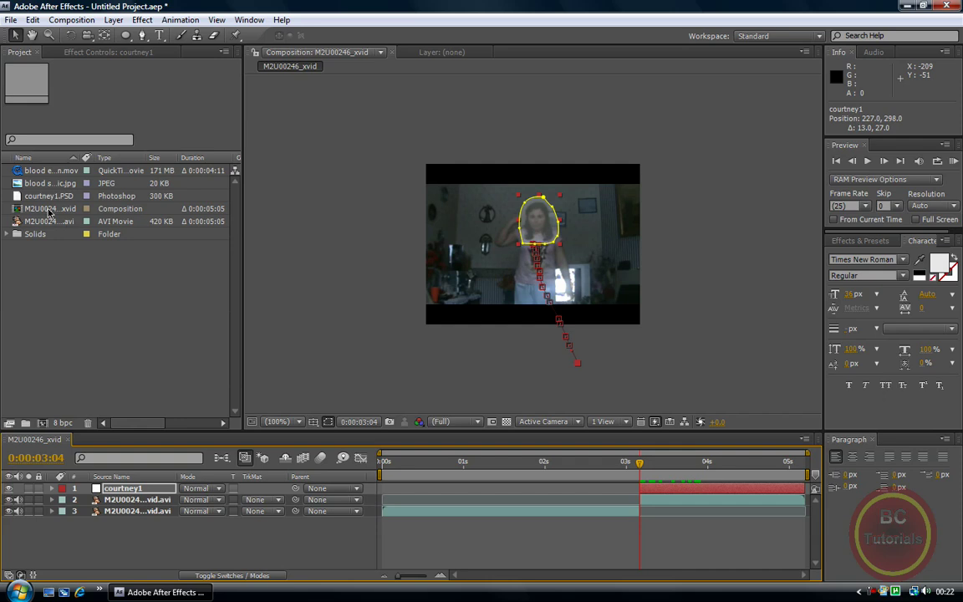
{"action": "left_click_drag", "start_coordinate": [39, 201], "coordinate": [137, 447]}
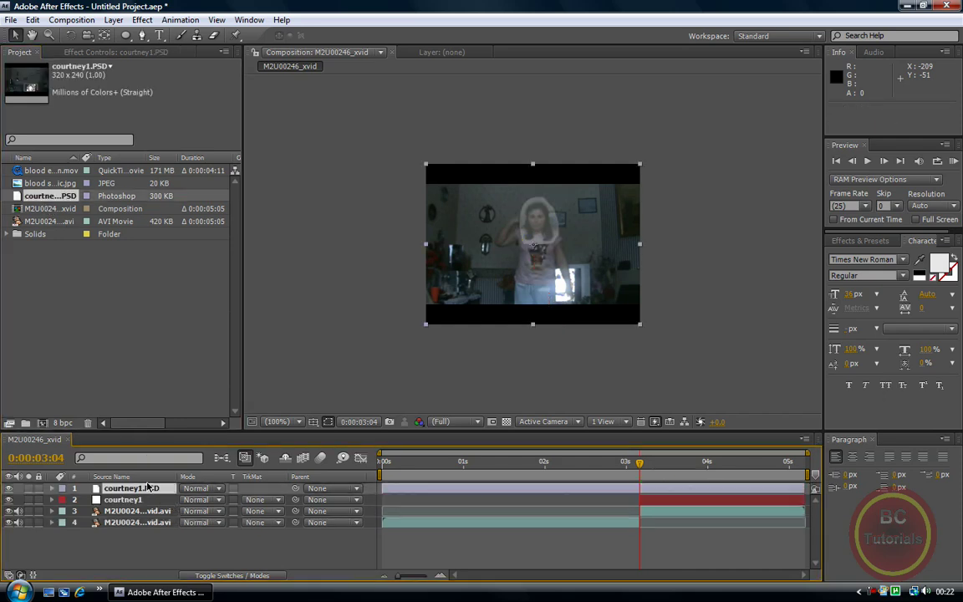
{"action": "left_click", "coordinate": [136, 503]}
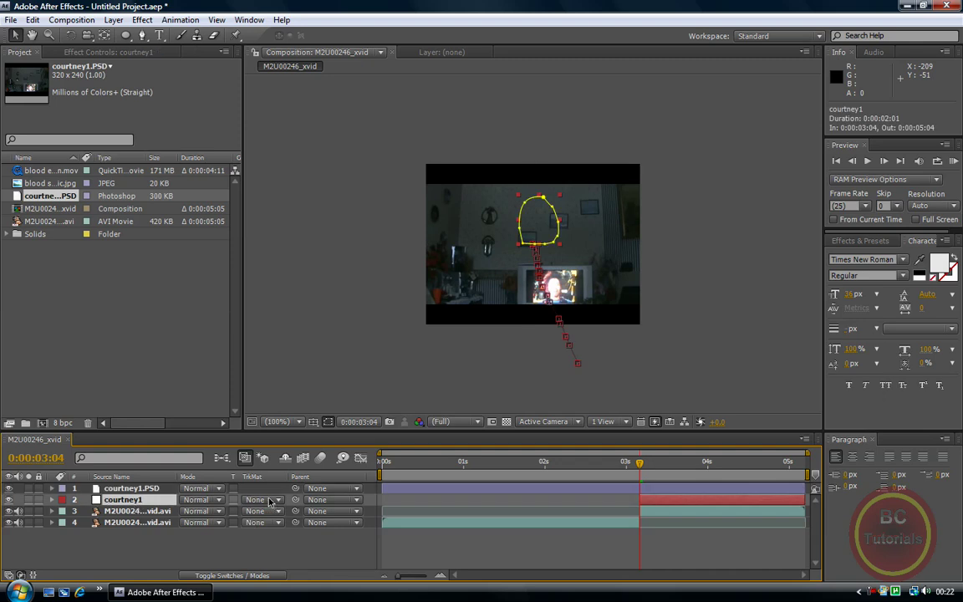
{"action": "left_click", "coordinate": [243, 576]}
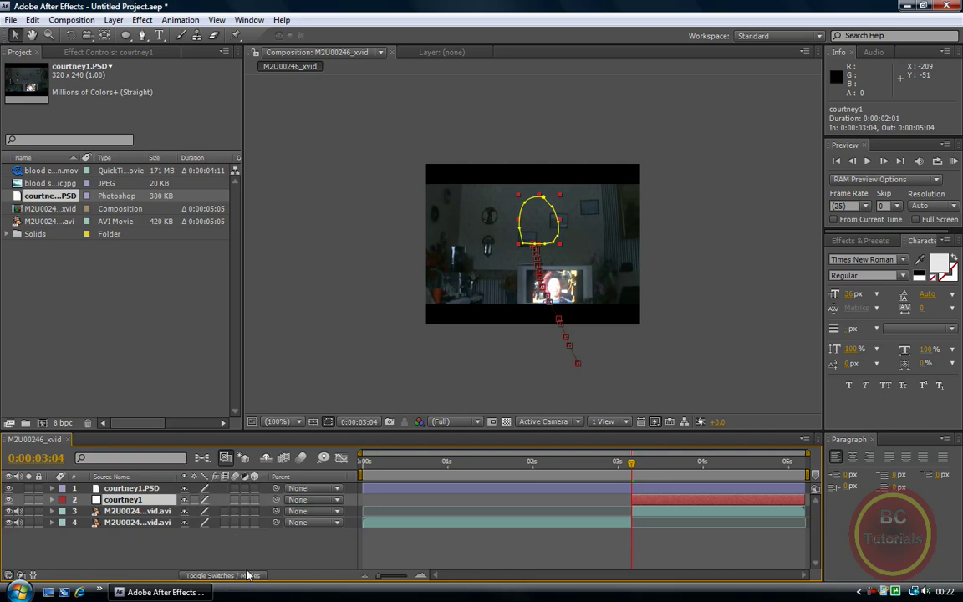
{"action": "left_click", "coordinate": [249, 575]}
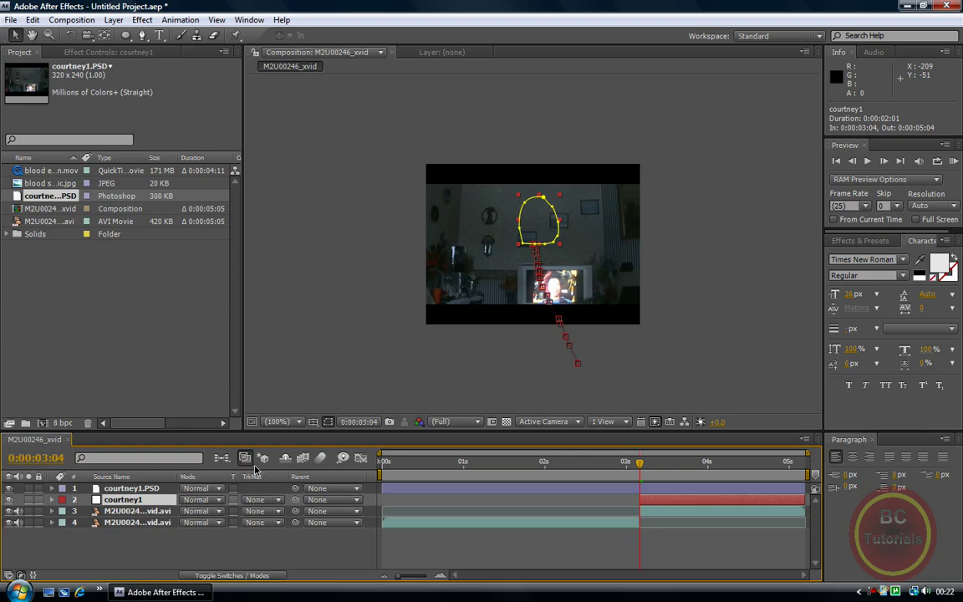
{"action": "left_click", "coordinate": [280, 502]}
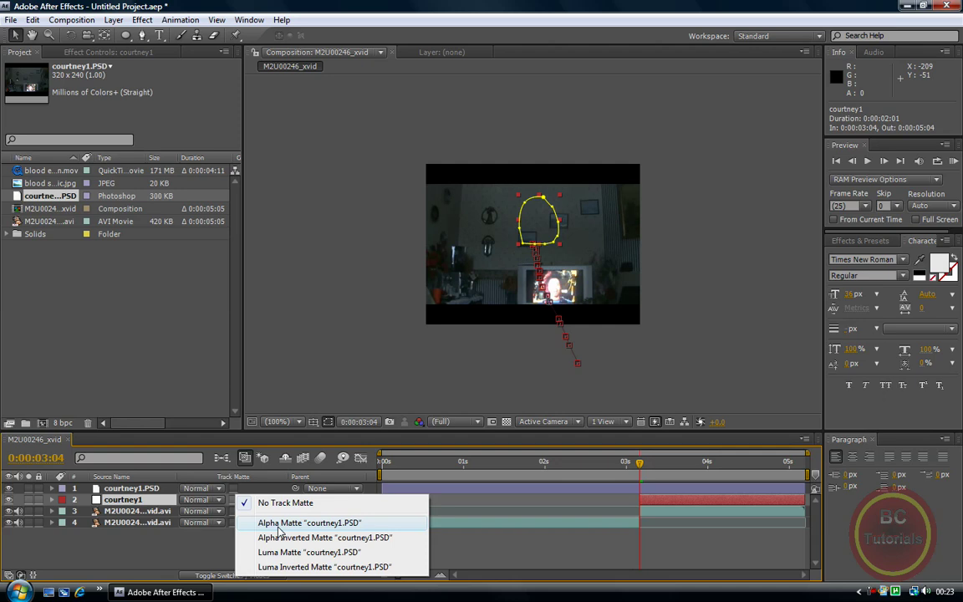
{"action": "left_click", "coordinate": [279, 524]}
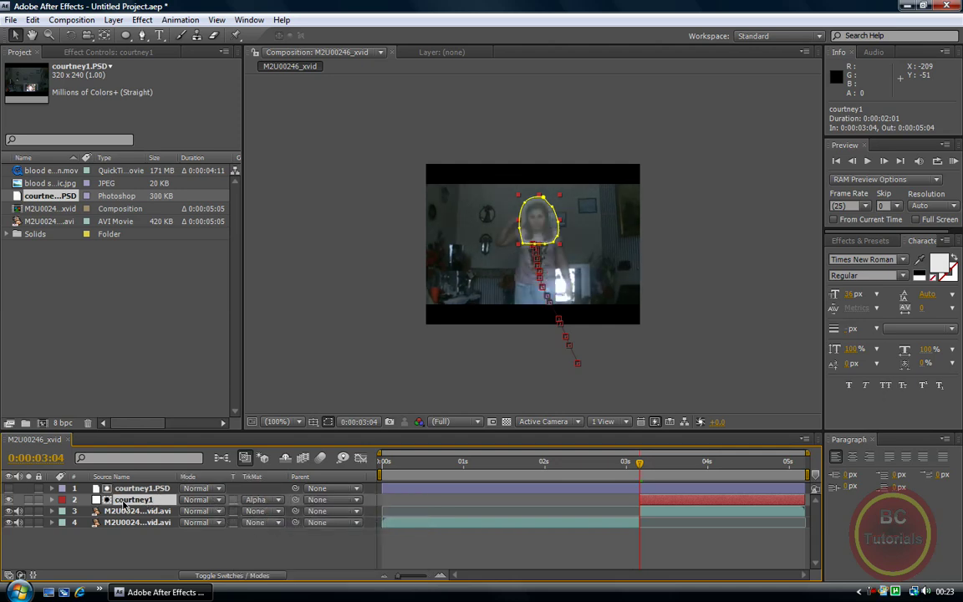
- Raise the courtney1 solid's opacity to 100% and move the solid above the courtney1.PSD layer
{"action": "key", "text": "t"}
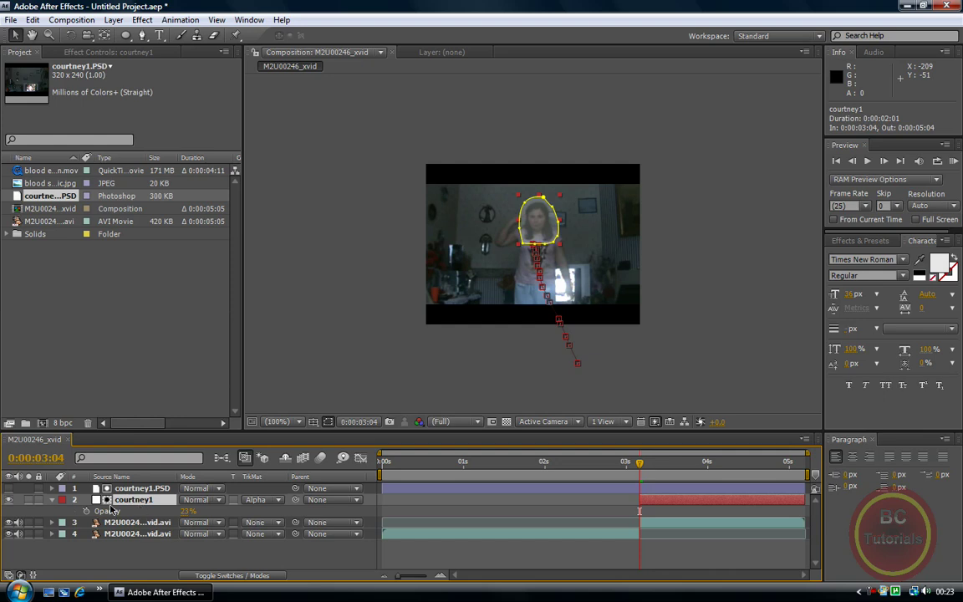
{"action": "left_click_drag", "start_coordinate": [185, 513], "coordinate": [266, 535]}
{"action": "left_click_drag", "start_coordinate": [104, 500], "coordinate": [95, 491]}
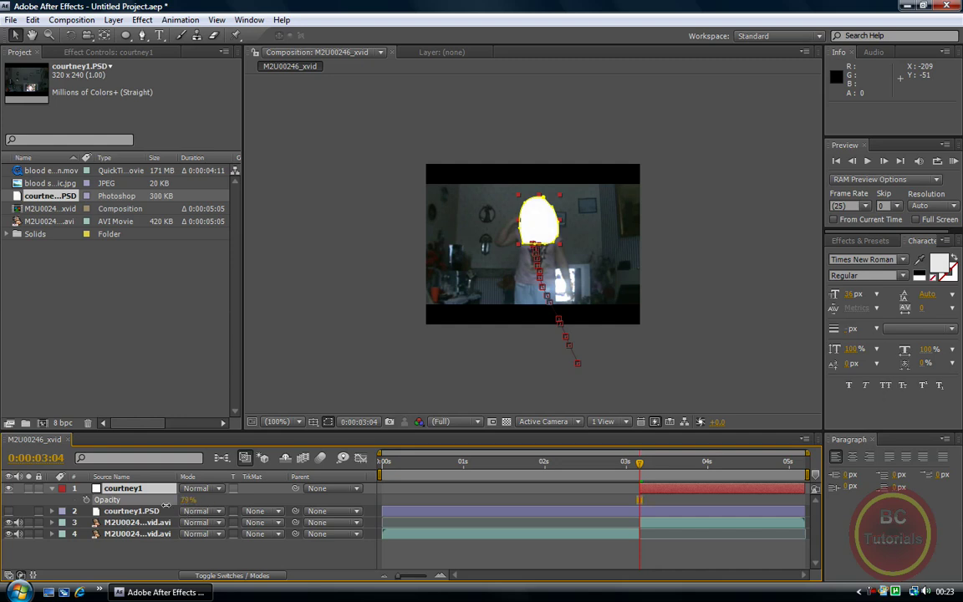
{"action": "left_click_drag", "start_coordinate": [187, 500], "coordinate": [216, 511]}
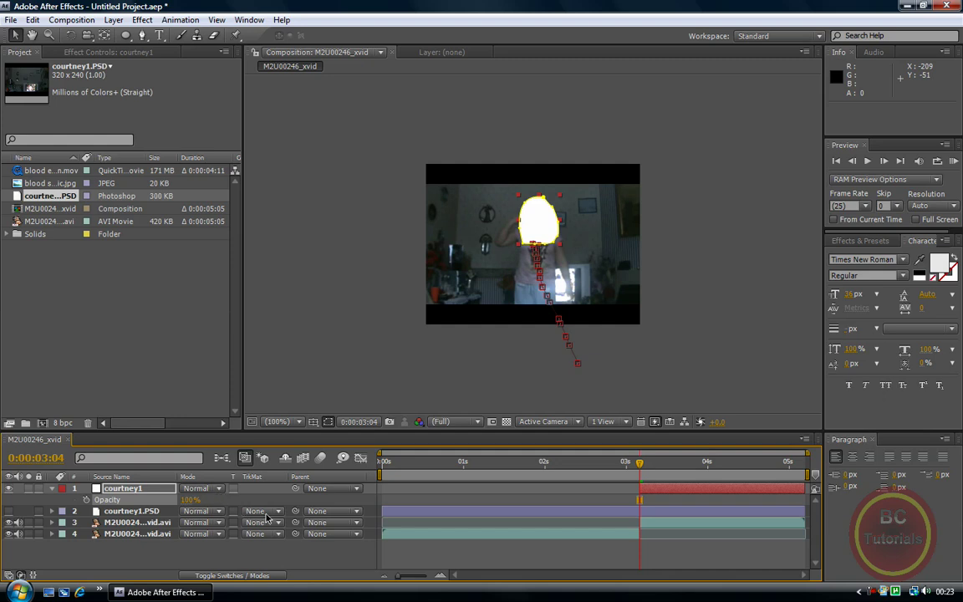
- Reorder the solid below and back above courtney1.PSD, and set the PSD layer's track matte to Alpha Matte "courtney1"
{"action": "left_click_drag", "start_coordinate": [132, 488], "coordinate": [139, 521]}
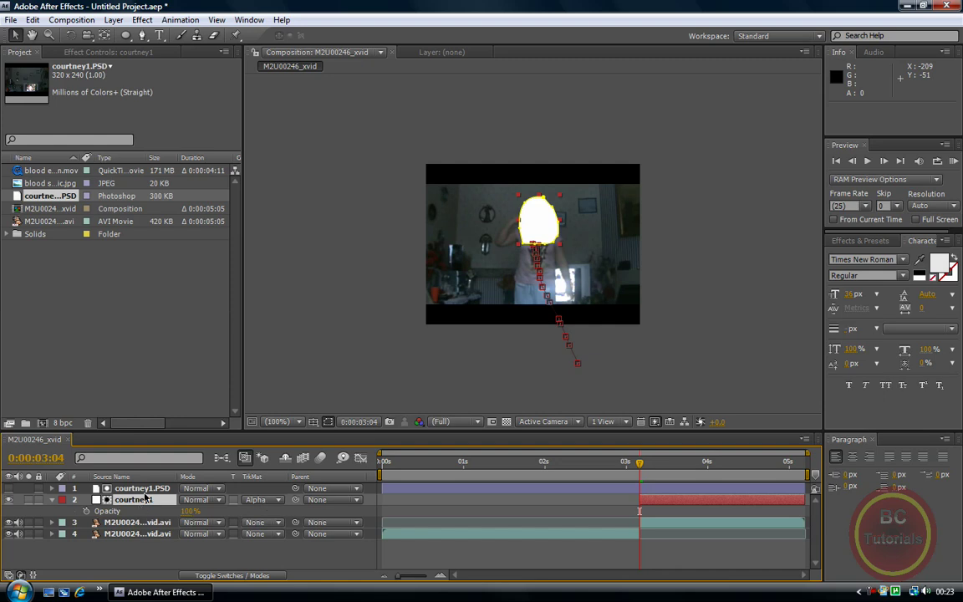
{"action": "mouse_move", "coordinate": [146, 500]}
{"action": "left_mouse_down"}
{"action": "mouse_move", "coordinate": [133, 450]}
{"action": "mouse_move", "coordinate": [138, 482]}
{"action": "left_mouse_up"}
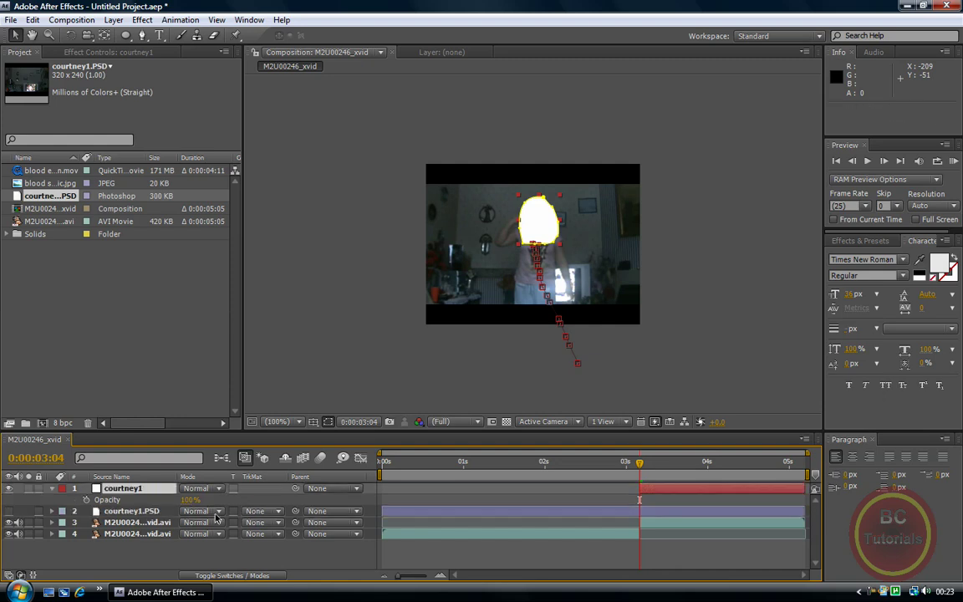
{"action": "left_click", "coordinate": [265, 517]}
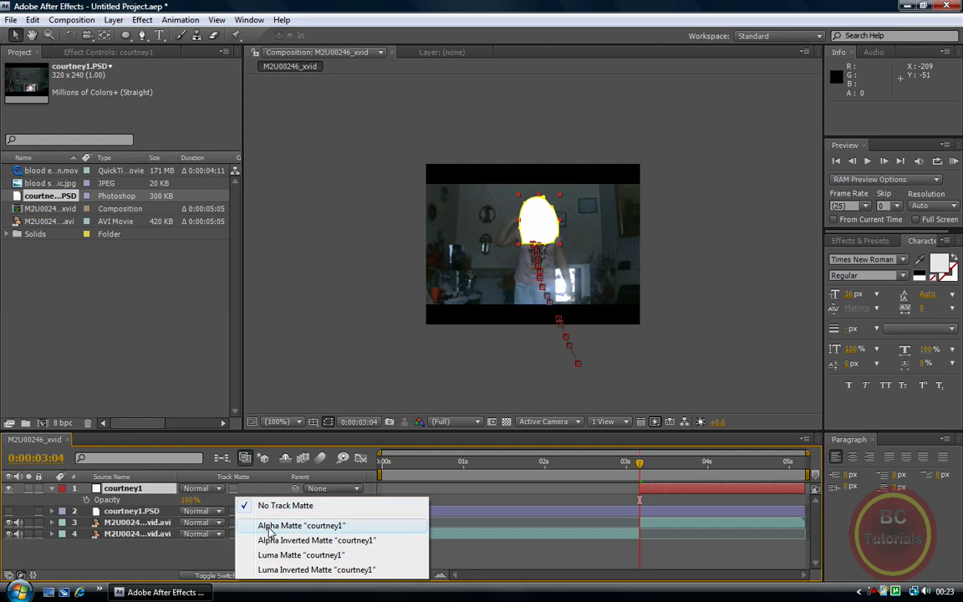
{"action": "left_click", "coordinate": [270, 527]}
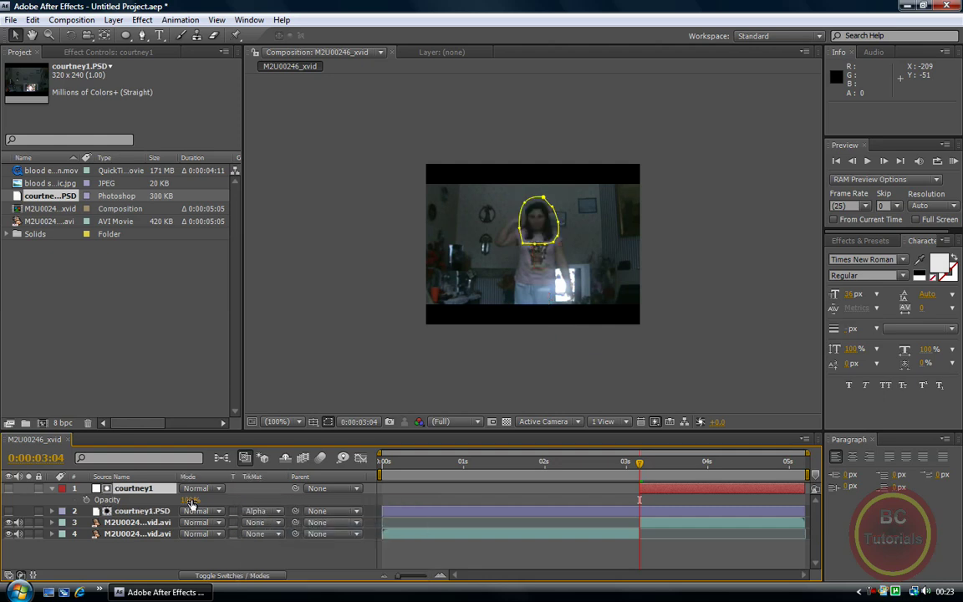
- Set the courtney1 solid's opacity to 65% and delete the courtney1.PSD layer
{"action": "mouse_move", "coordinate": [191, 499]}
{"action": "left_mouse_down"}
{"action": "mouse_move", "coordinate": [110, 511]}
{"action": "mouse_move", "coordinate": [209, 513]}
{"action": "mouse_move", "coordinate": [153, 521]}
{"action": "left_mouse_up"}
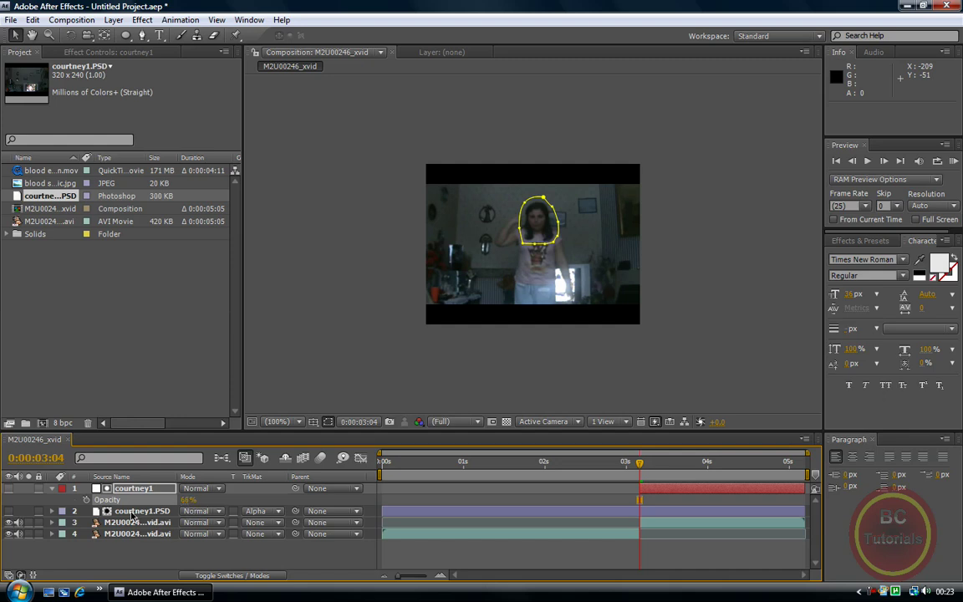
{"action": "left_click", "coordinate": [132, 512]}
{"action": "key", "text": "Delete"}
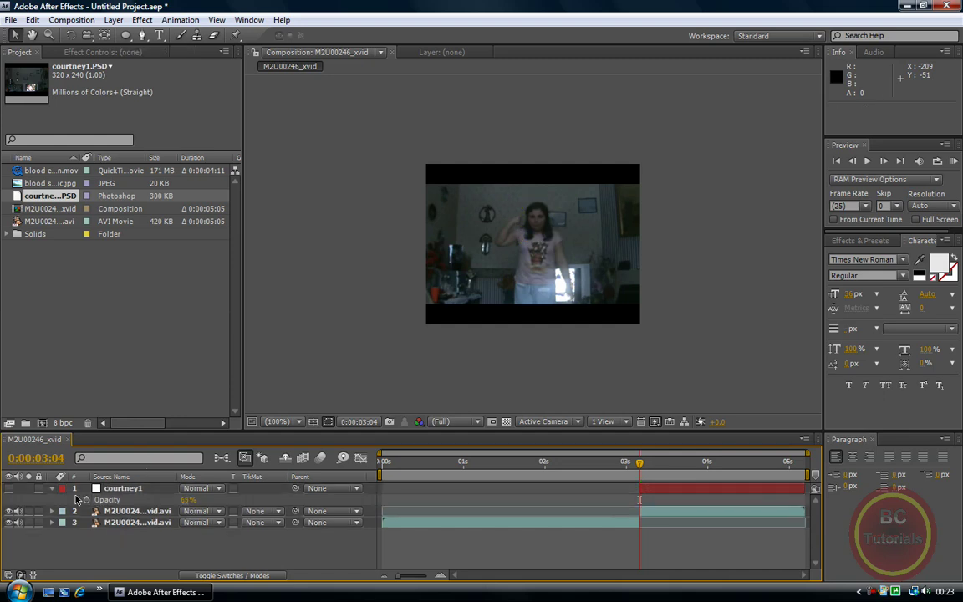
- Collapse the courtney1 solid's opacity property and add courtney1.PSD again as the top layer
{"action": "left_click", "coordinate": [96, 492]}
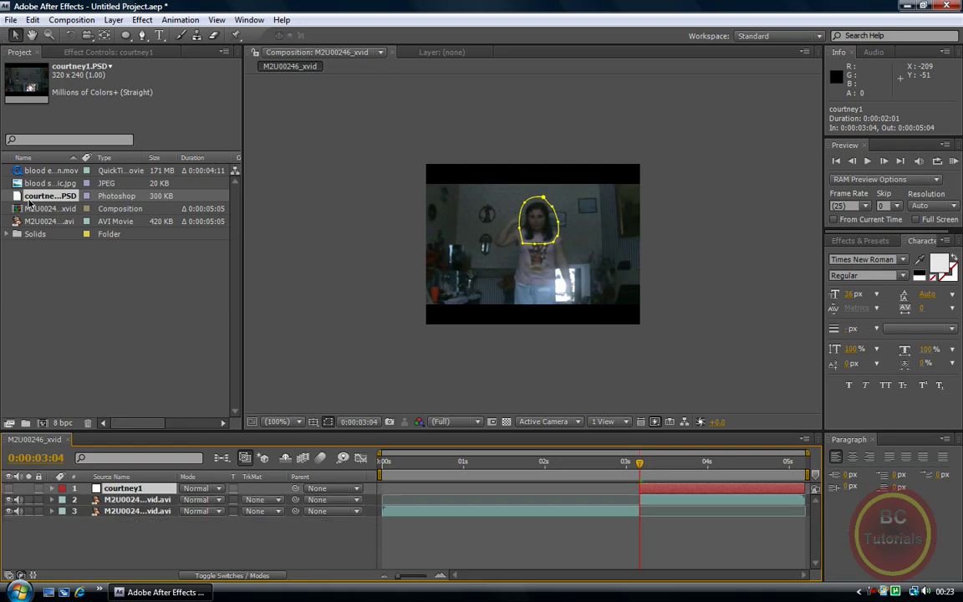
{"action": "key", "text": "t"}
{"action": "key", "text": "ctrl+z"}
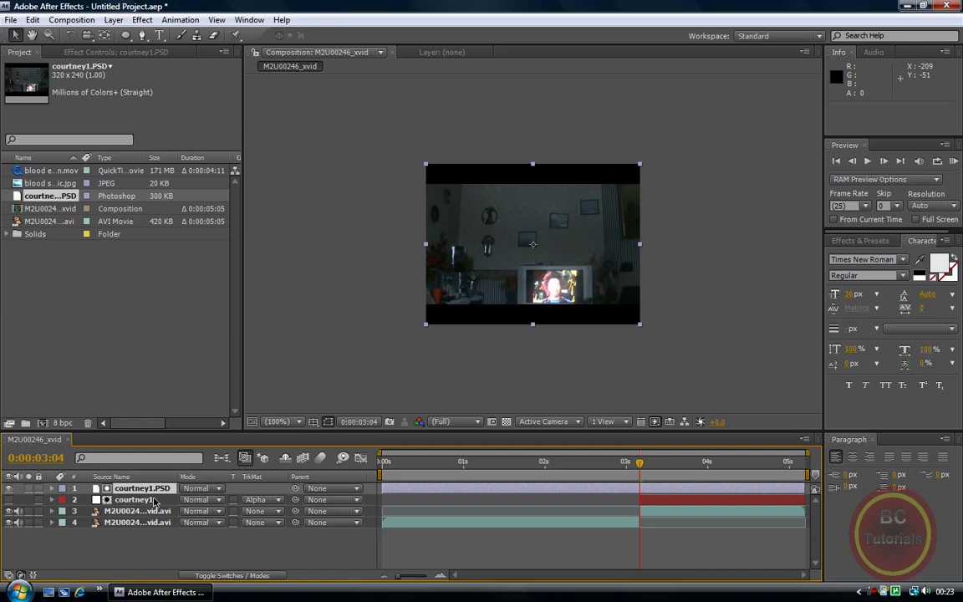
{"action": "left_click", "coordinate": [250, 500]}
{"action": "left_click", "coordinate": [249, 505]}
{"action": "left_click", "coordinate": [259, 501]}
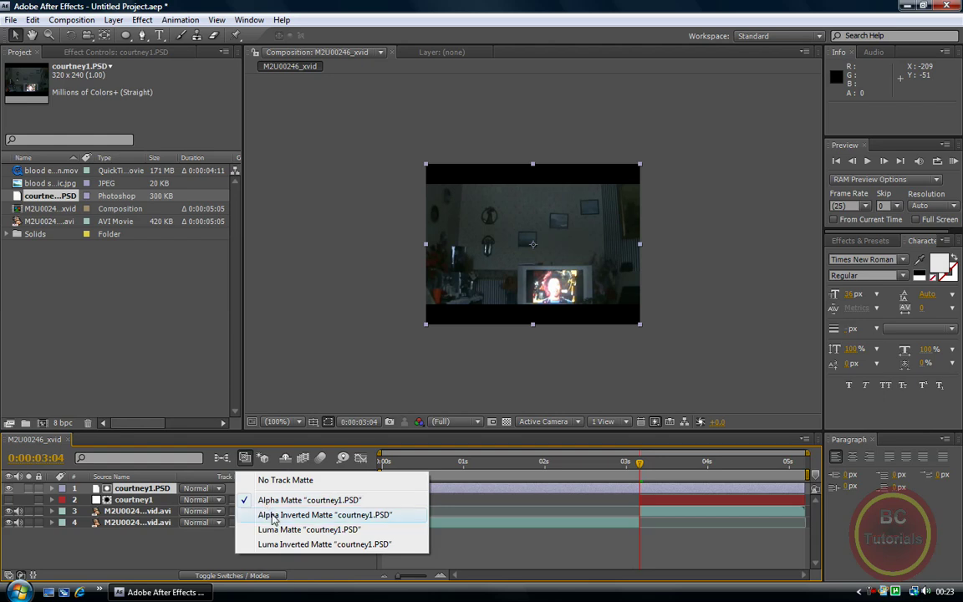
{"action": "left_click", "coordinate": [228, 517]}
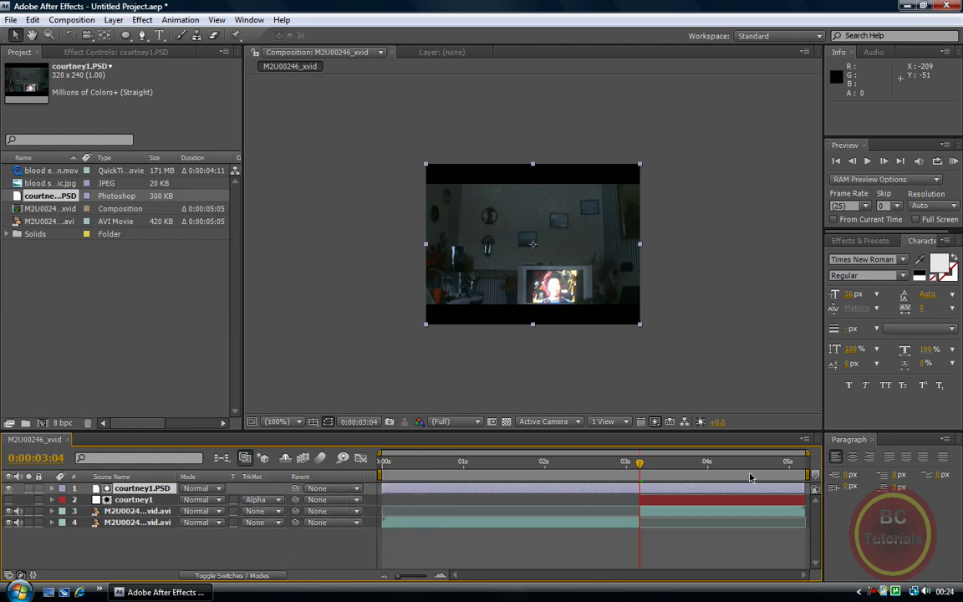
- Trim the end of the courtney1.PSD layer back to about one second on the timeline
{"action": "left_click_drag", "start_coordinate": [804, 488], "coordinate": [468, 499]}
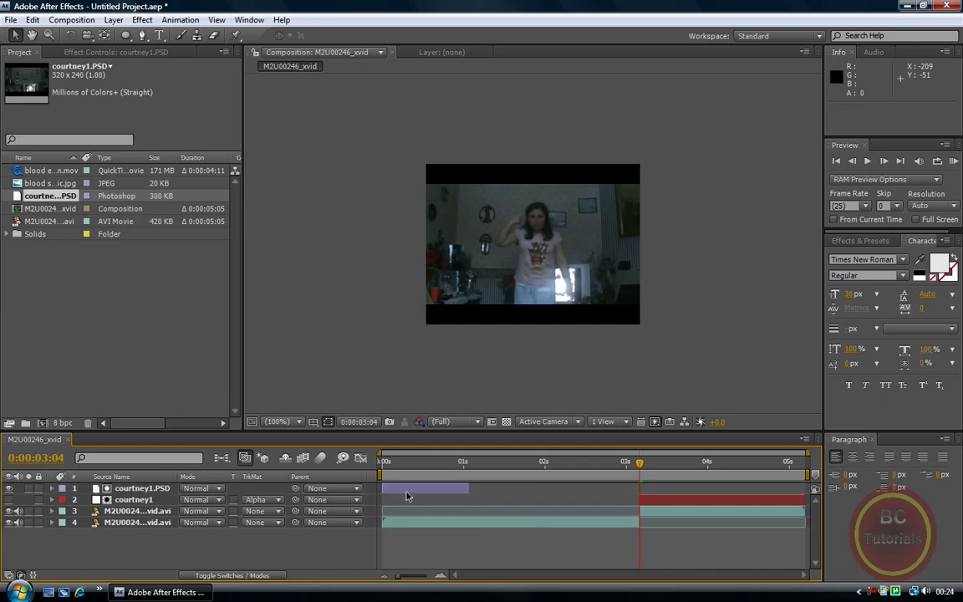